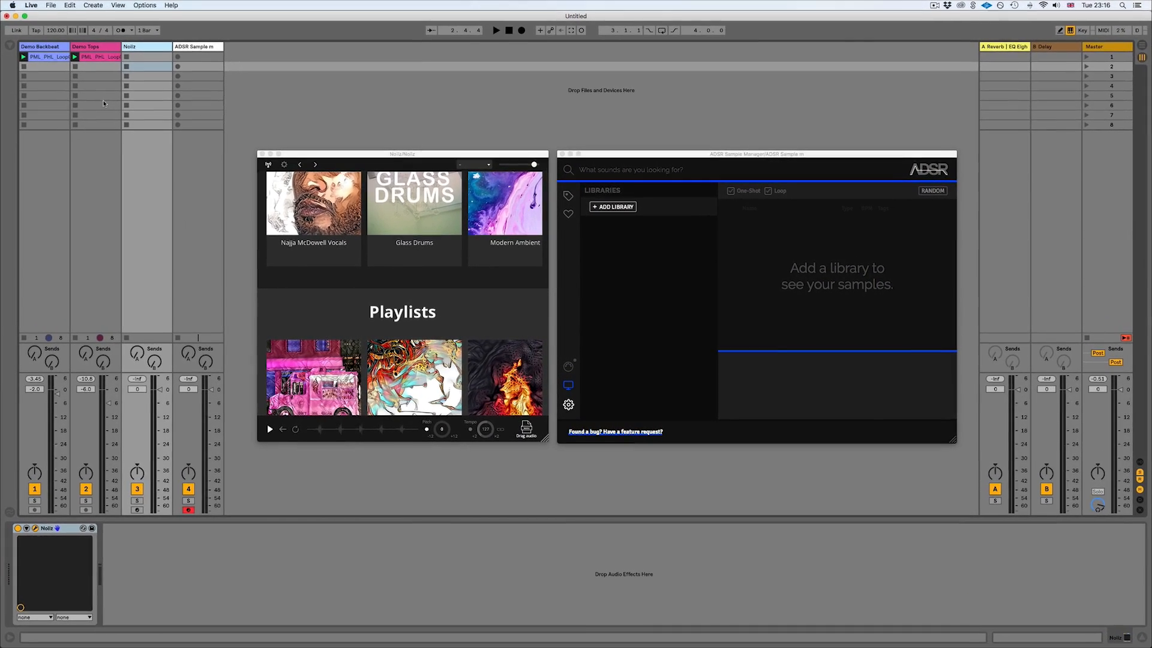
- Play the set briefly and stop it before heading to the Noiiz settings
{"action": "key", "text": "space"}
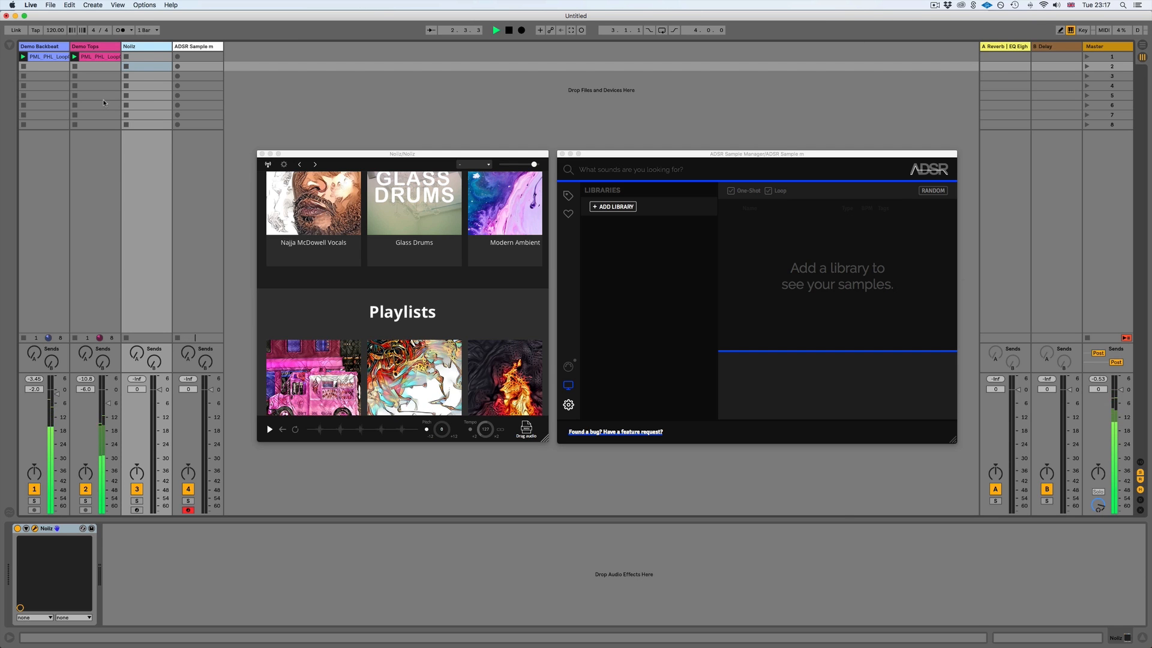
{"action": "key", "text": "space"}
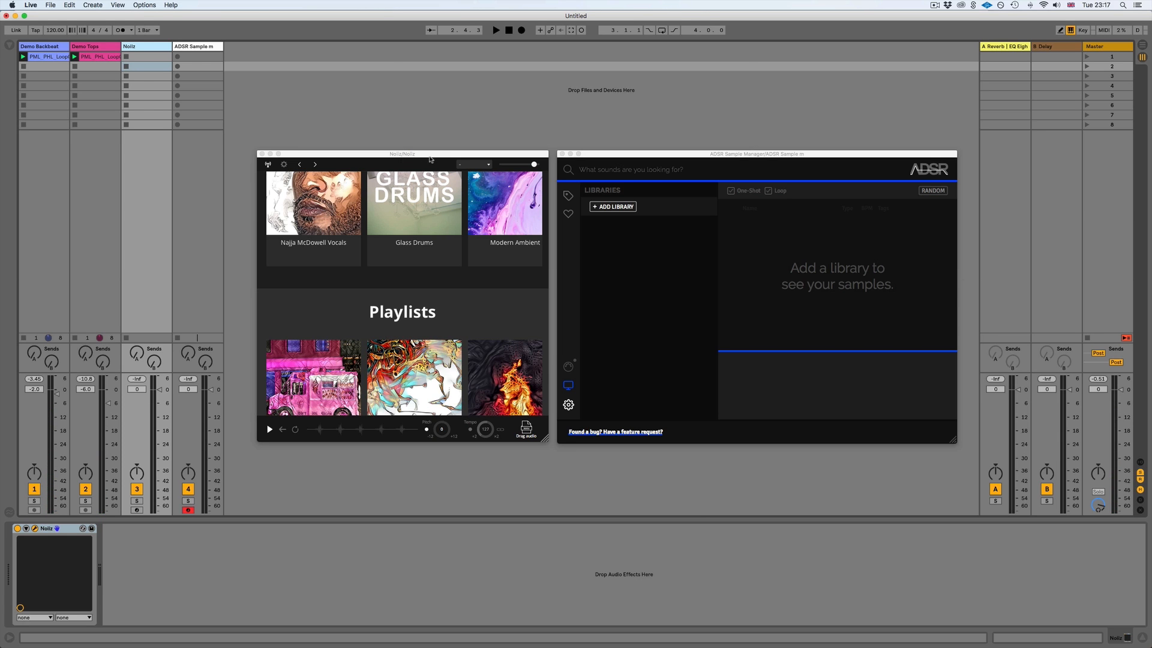
{"action": "left_click", "coordinate": [286, 167]}
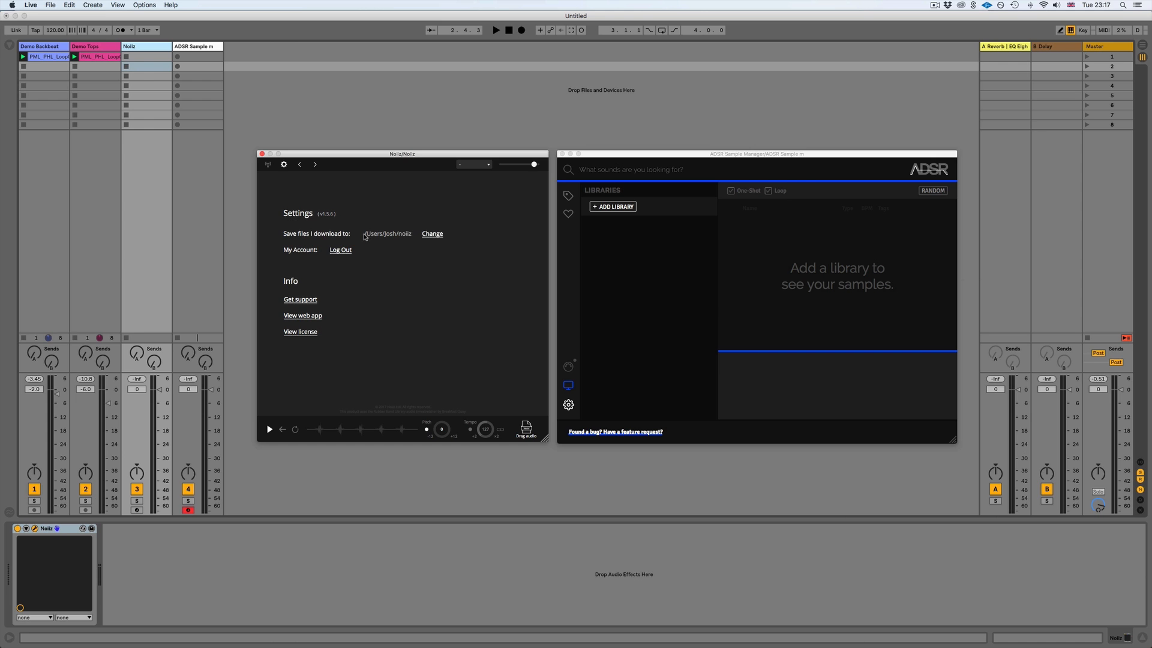
{"action": "left_click", "coordinate": [433, 234]}
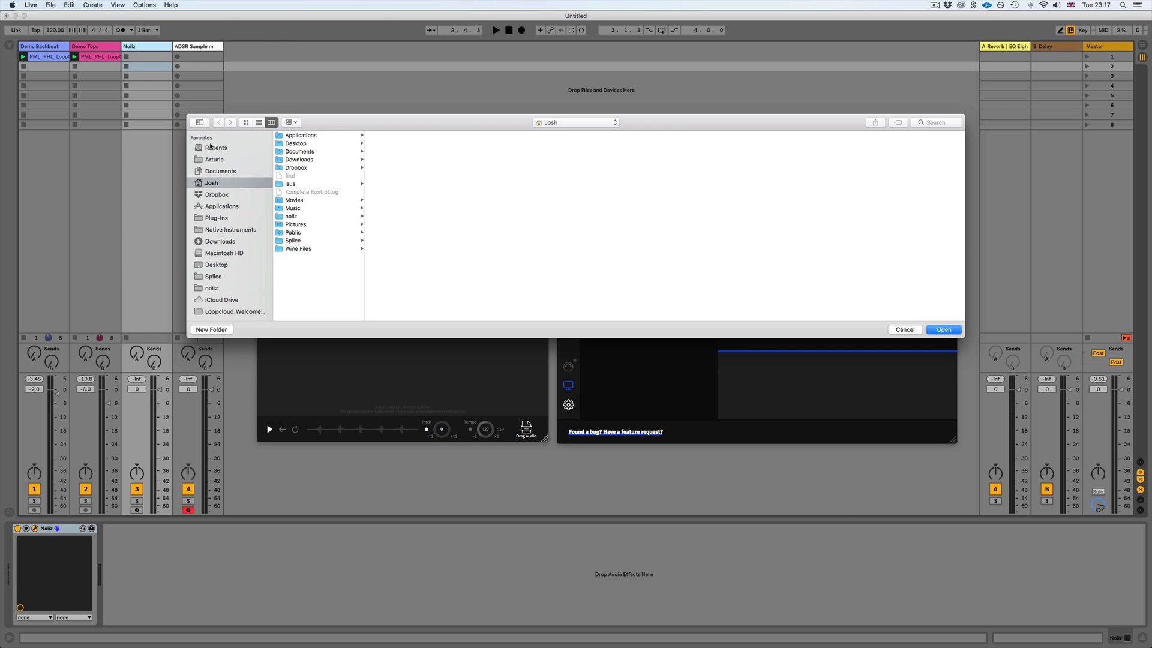
{"action": "left_click", "coordinate": [907, 329]}
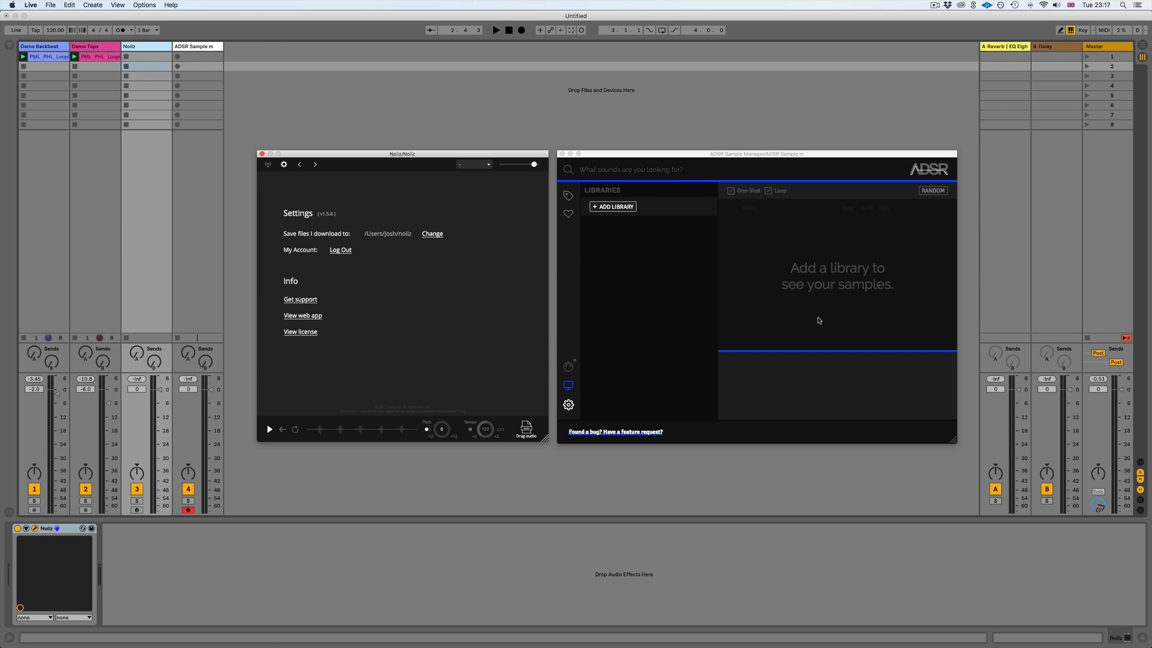
- Add the noiiz download folder as an ADSR Sample Manager library and dismiss the scan results
{"action": "left_click", "coordinate": [190, 46]}
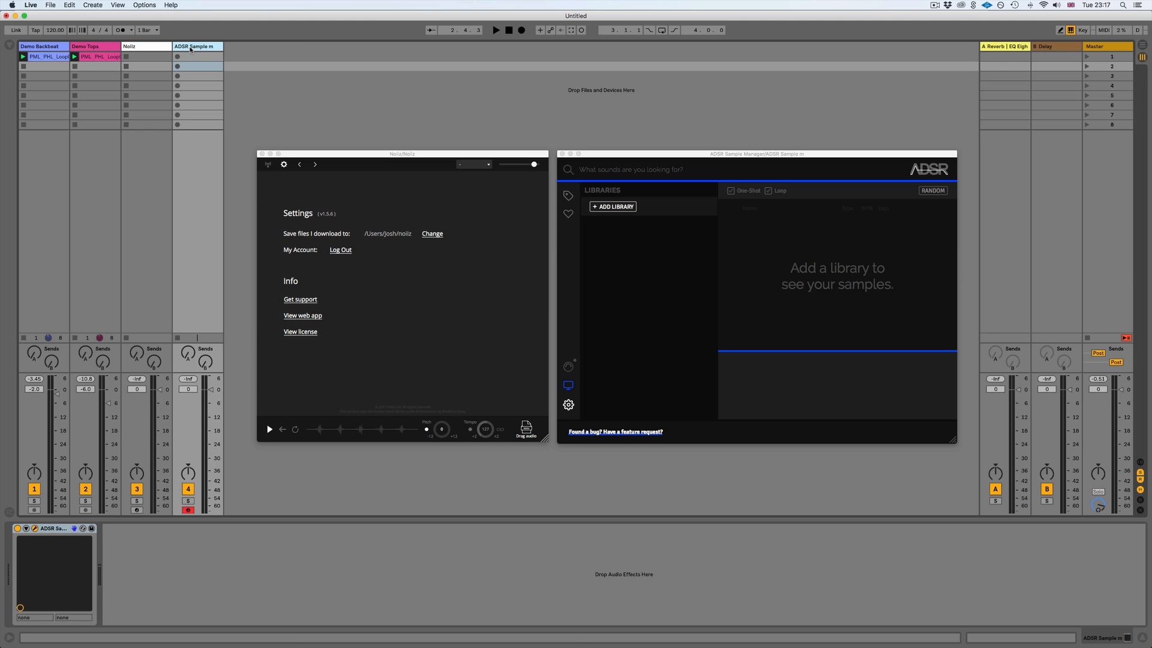
{"action": "left_click", "coordinate": [626, 208]}
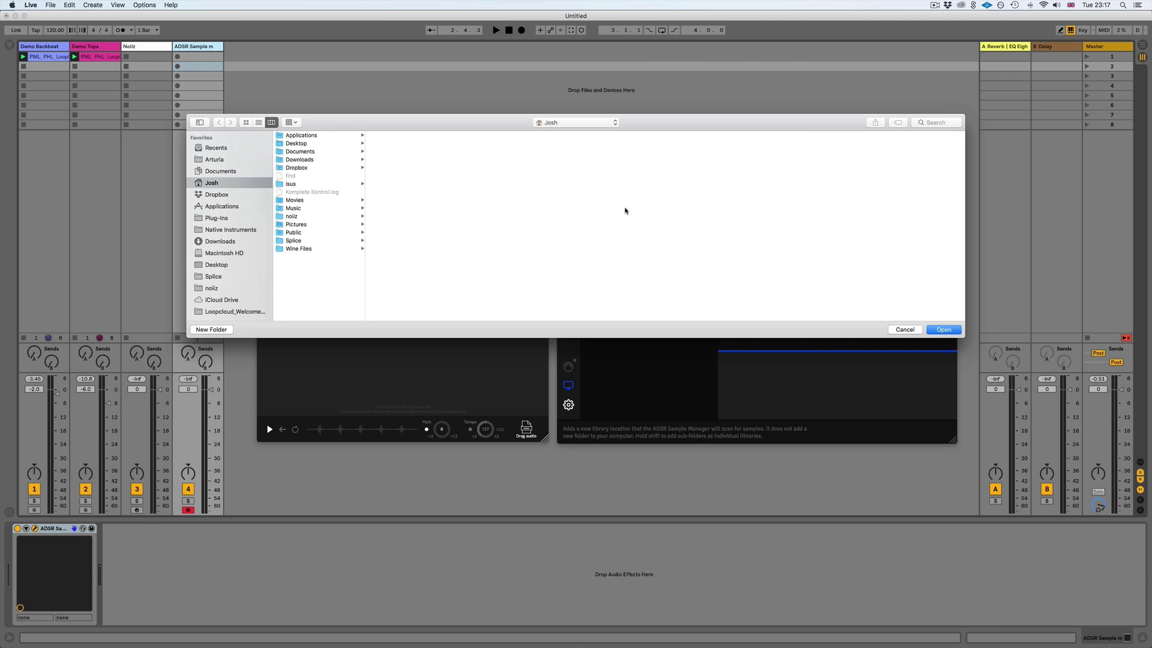
{"action": "left_click", "coordinate": [289, 218]}
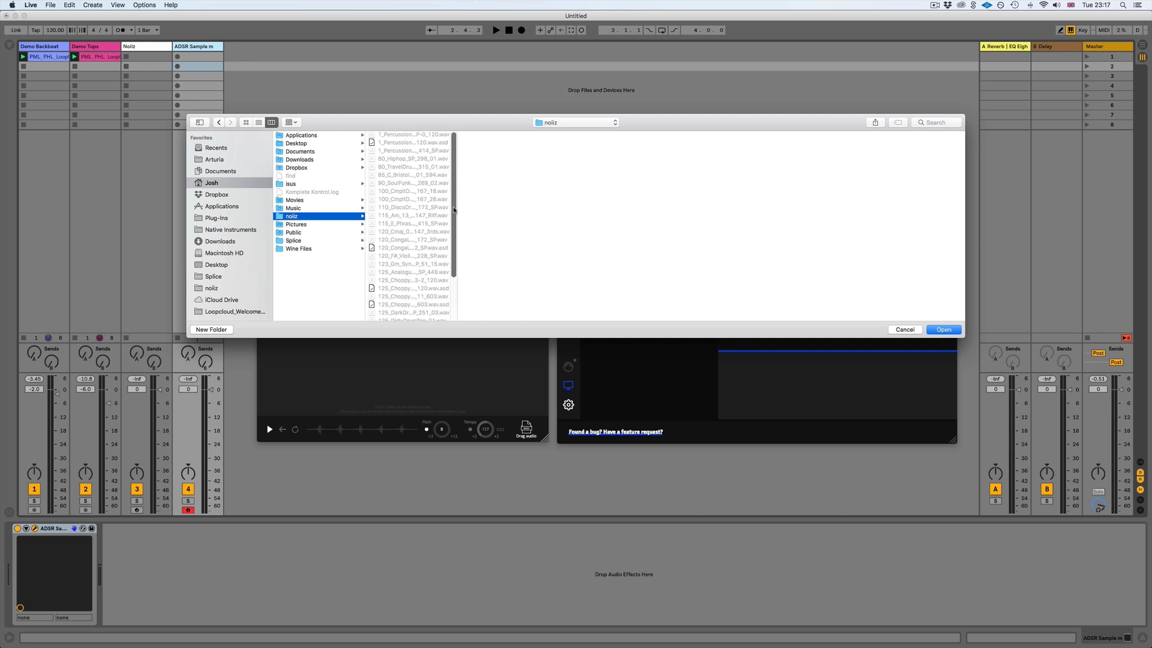
{"action": "scroll", "coordinate": [414, 226], "scroll_direction": "down", "scroll_amount": 3}
{"action": "scroll", "coordinate": [414, 226], "scroll_direction": "up", "scroll_amount": 3}
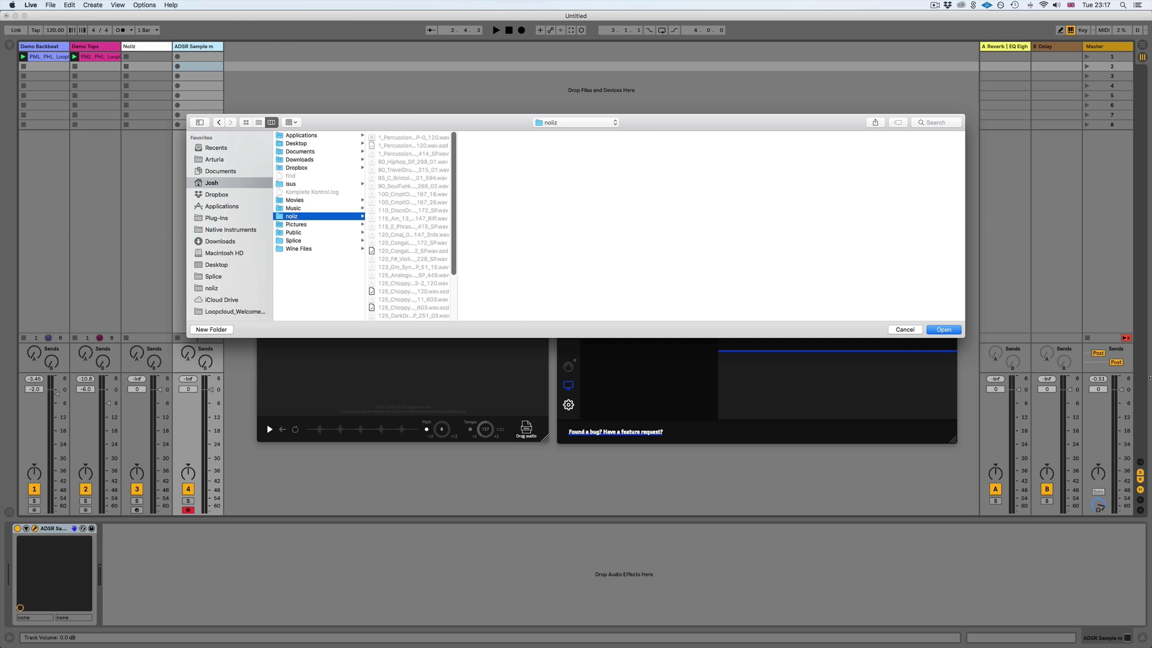
{"action": "left_click", "coordinate": [944, 331]}
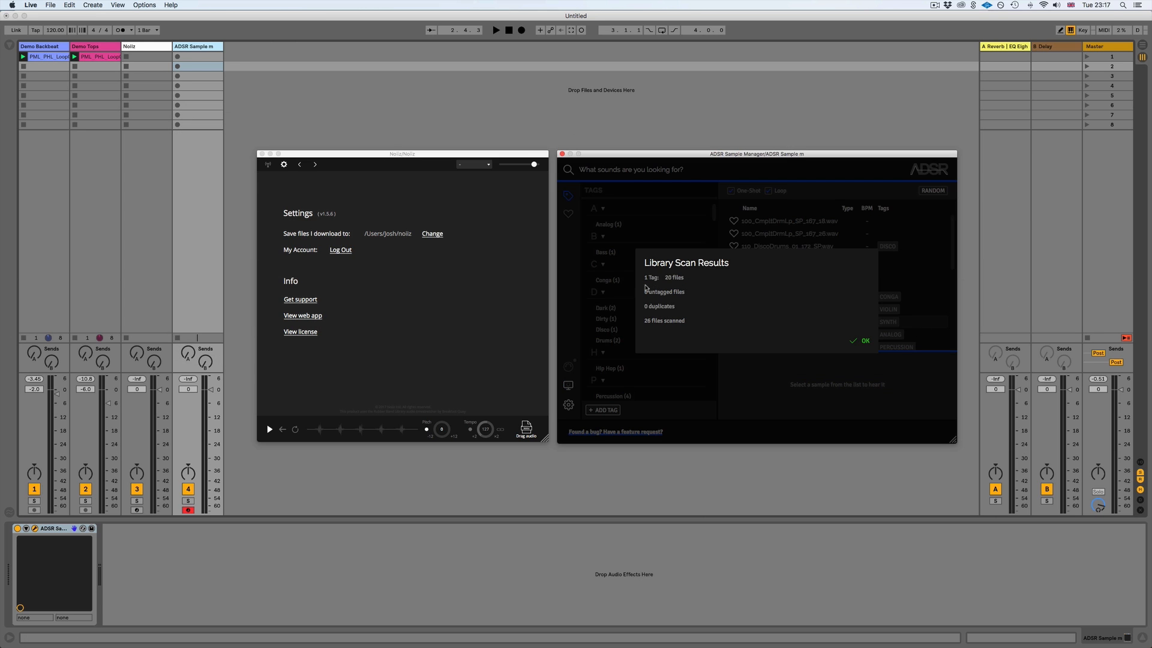
{"action": "left_click", "coordinate": [865, 341]}
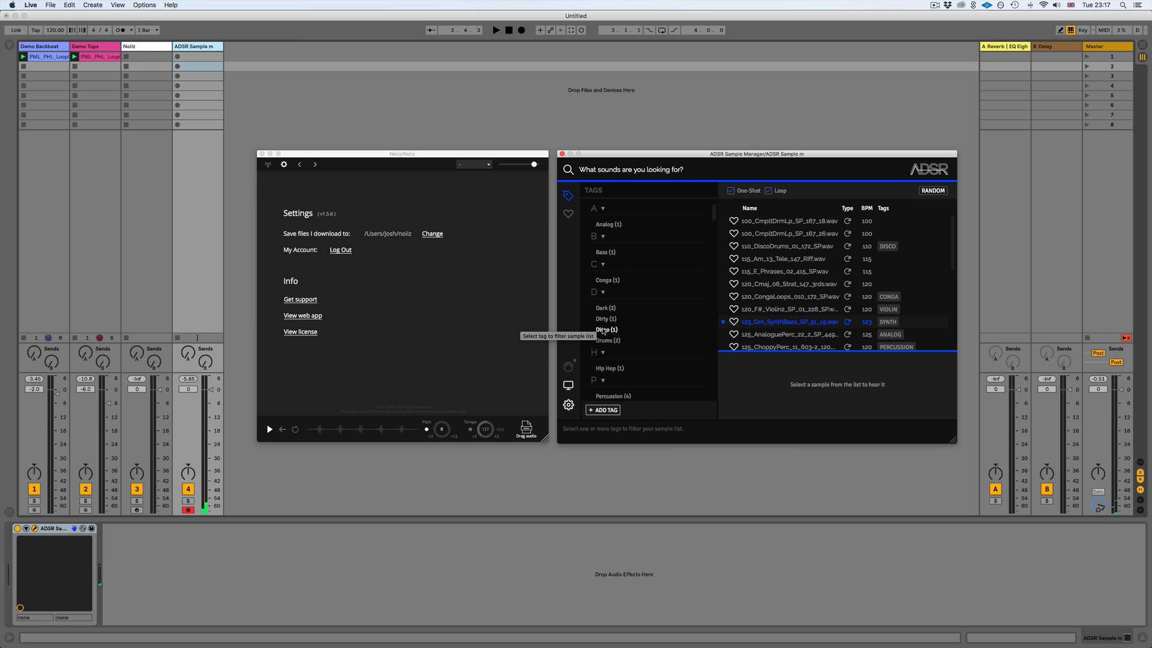
- Return Noiiz to its home browse page and refocus its window after a detour to Chrome
{"action": "left_click", "coordinate": [269, 164]}
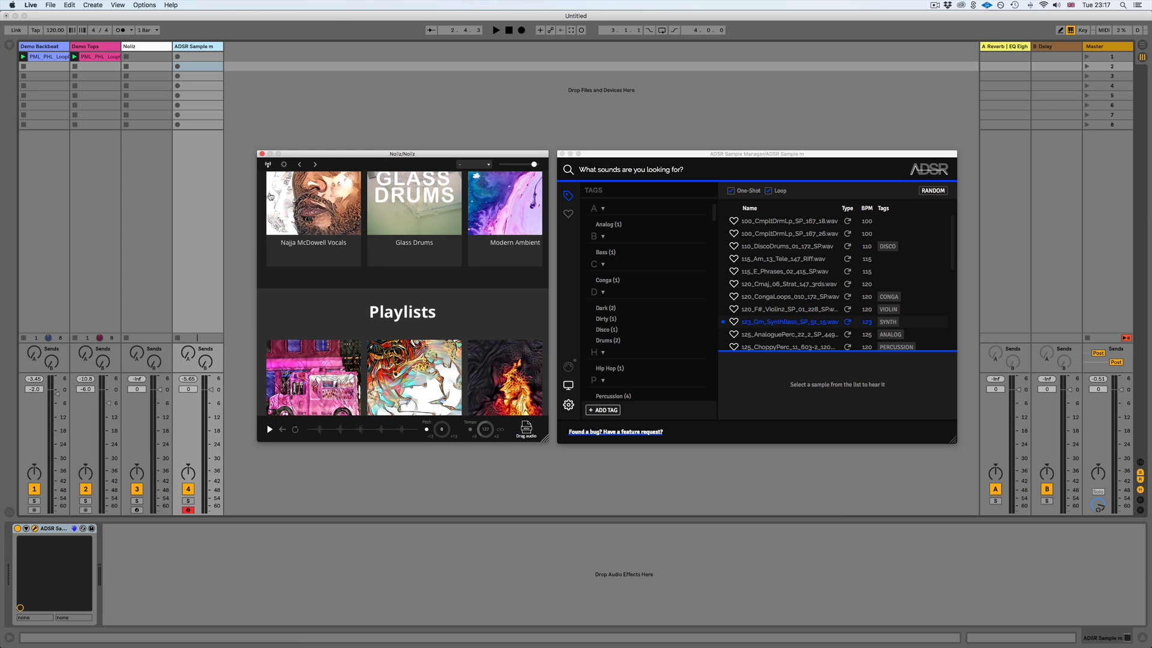
{"action": "scroll", "coordinate": [276, 231], "scroll_direction": "down", "scroll_amount": 5}
{"action": "scroll", "coordinate": [278, 243], "scroll_direction": "down", "scroll_amount": 5}
{"action": "scroll", "coordinate": [286, 256], "scroll_direction": "down", "scroll_amount": 3}
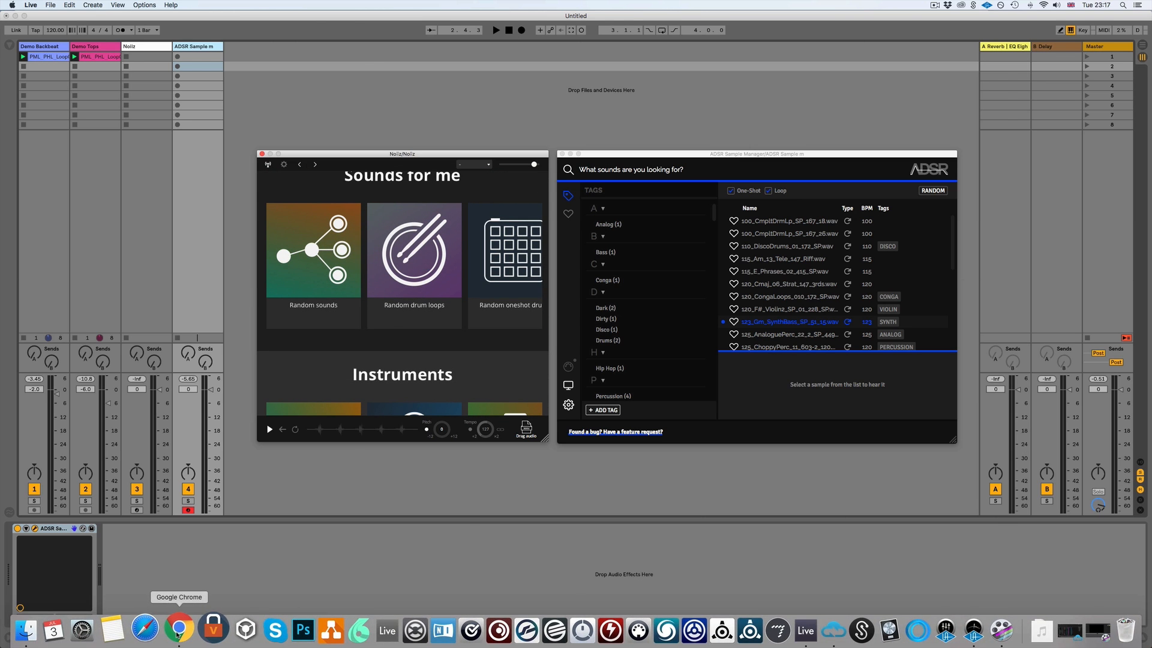
{"action": "left_click", "coordinate": [168, 635]}
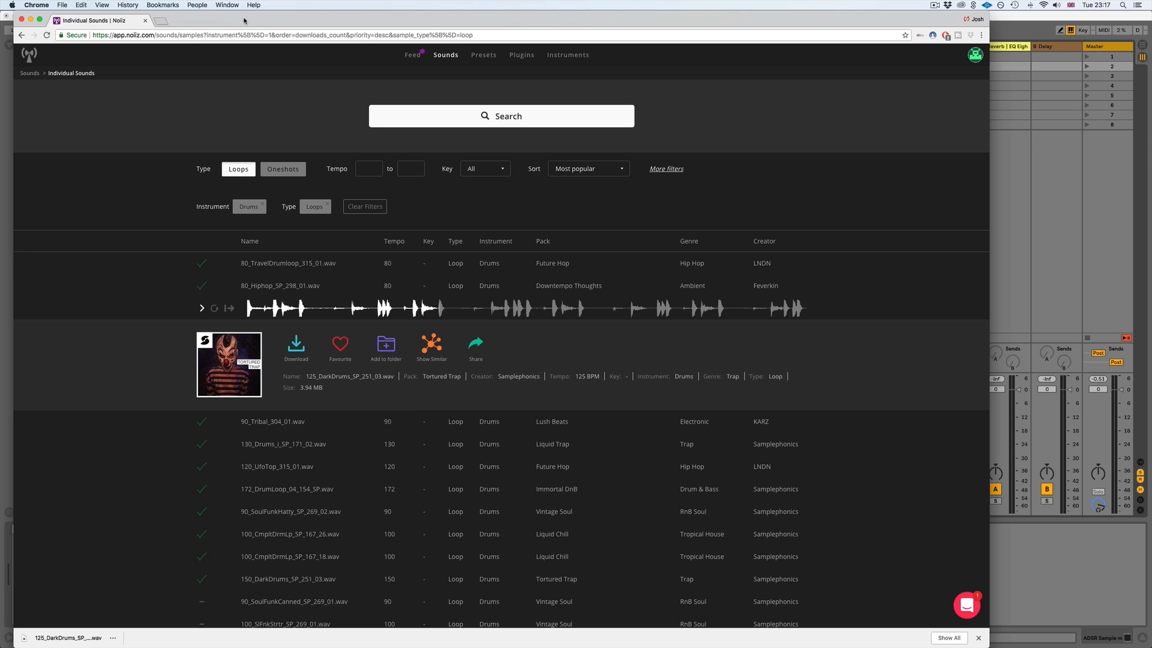
{"action": "left_click", "coordinate": [1029, 209]}
{"action": "scroll", "coordinate": [405, 271], "scroll_direction": "down", "scroll_amount": 4}
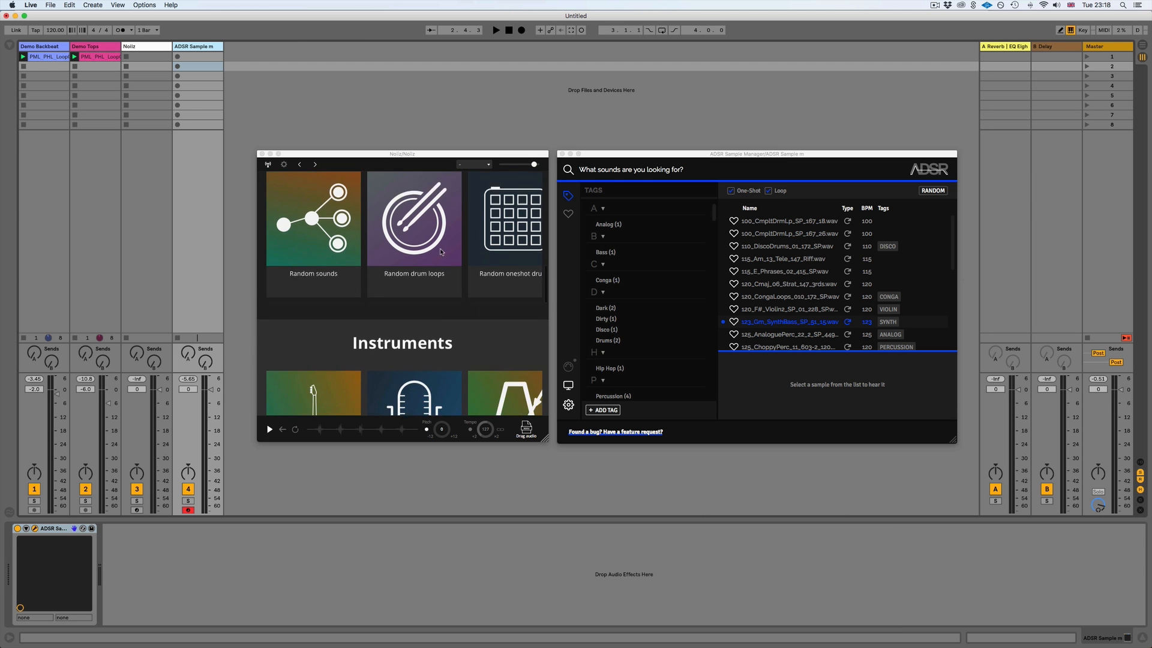
{"action": "scroll", "coordinate": [414, 270], "scroll_direction": "down", "scroll_amount": 4}
{"action": "scroll", "coordinate": [432, 261], "scroll_direction": "down", "scroll_amount": 4}
{"action": "scroll", "coordinate": [440, 258], "scroll_direction": "down", "scroll_amount": 3}
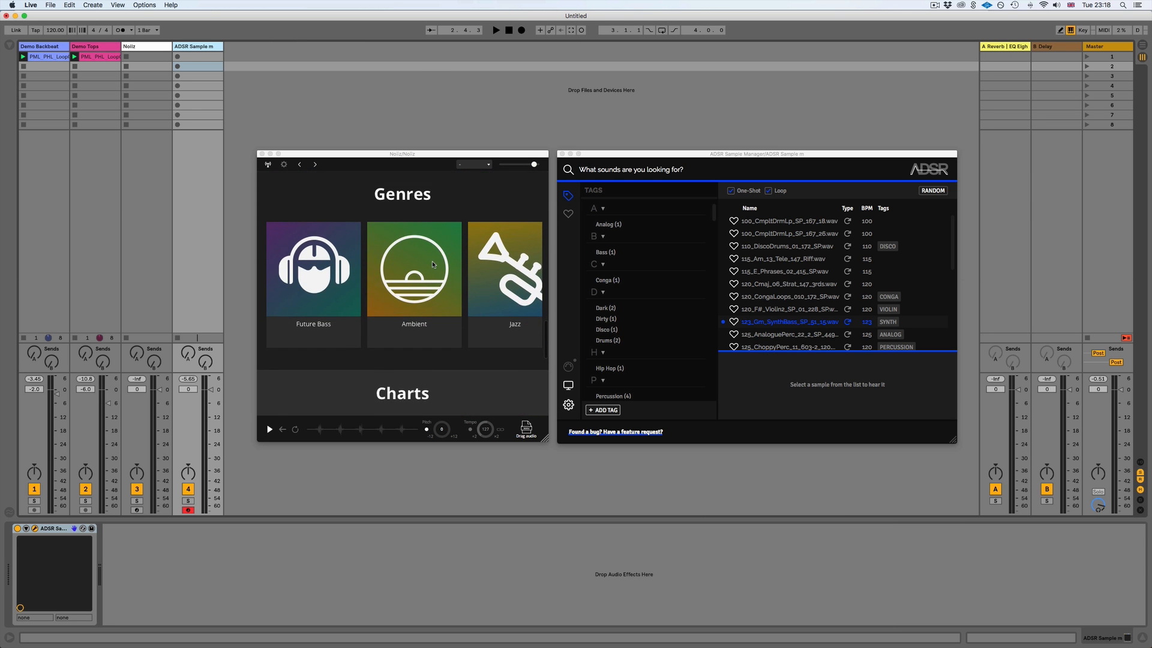
{"action": "scroll", "coordinate": [440, 257], "scroll_direction": "down", "scroll_amount": 3}
{"action": "scroll", "coordinate": [432, 265], "scroll_direction": "down", "scroll_amount": 3}
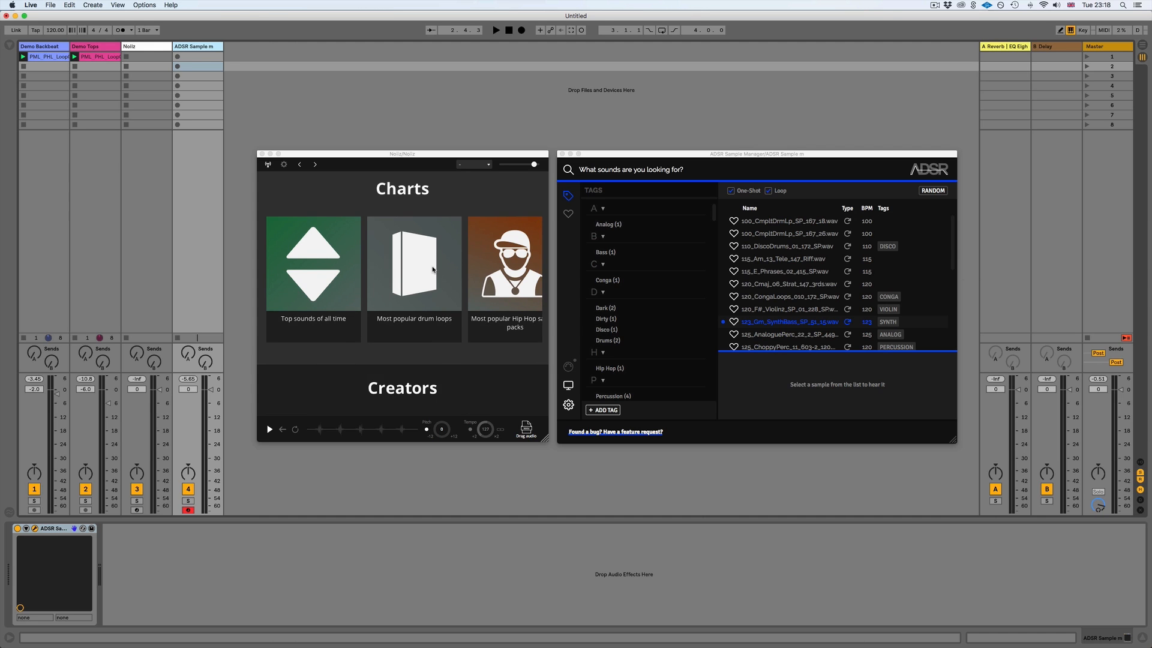
{"action": "scroll", "coordinate": [433, 269], "scroll_direction": "up", "scroll_amount": 1}
{"action": "left_click", "coordinate": [320, 337]}
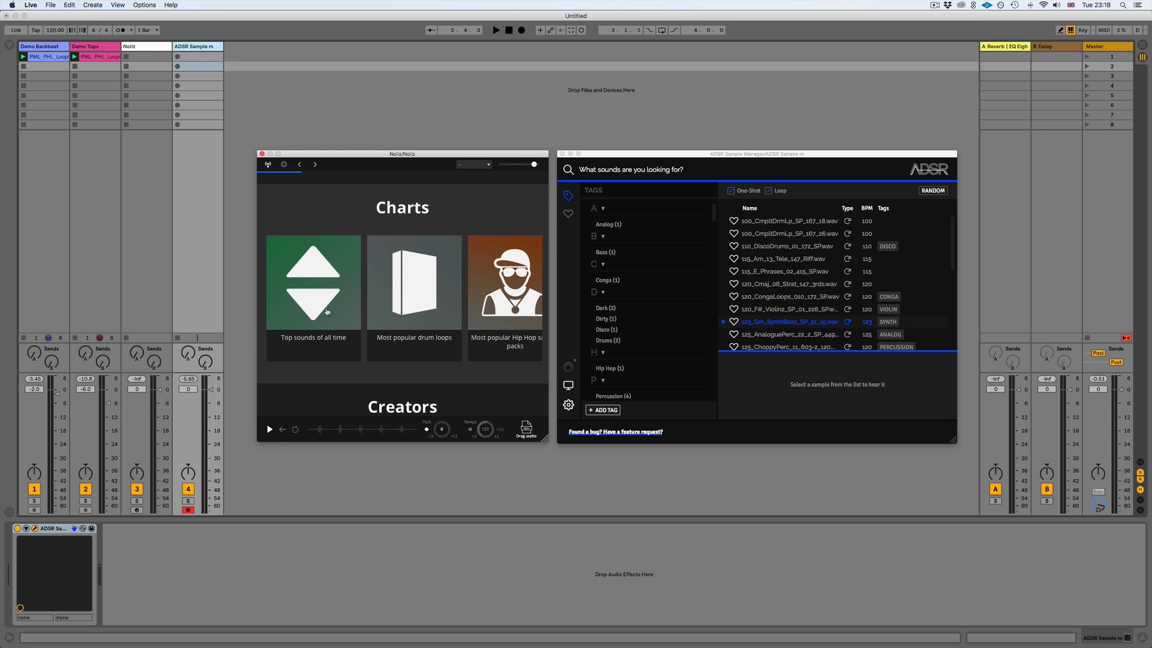
- From the Top sounds of all time chart, preview 80_A_TravelChord_315_01.wav and drop it onto a new audio track
{"action": "left_click", "coordinate": [327, 312]}
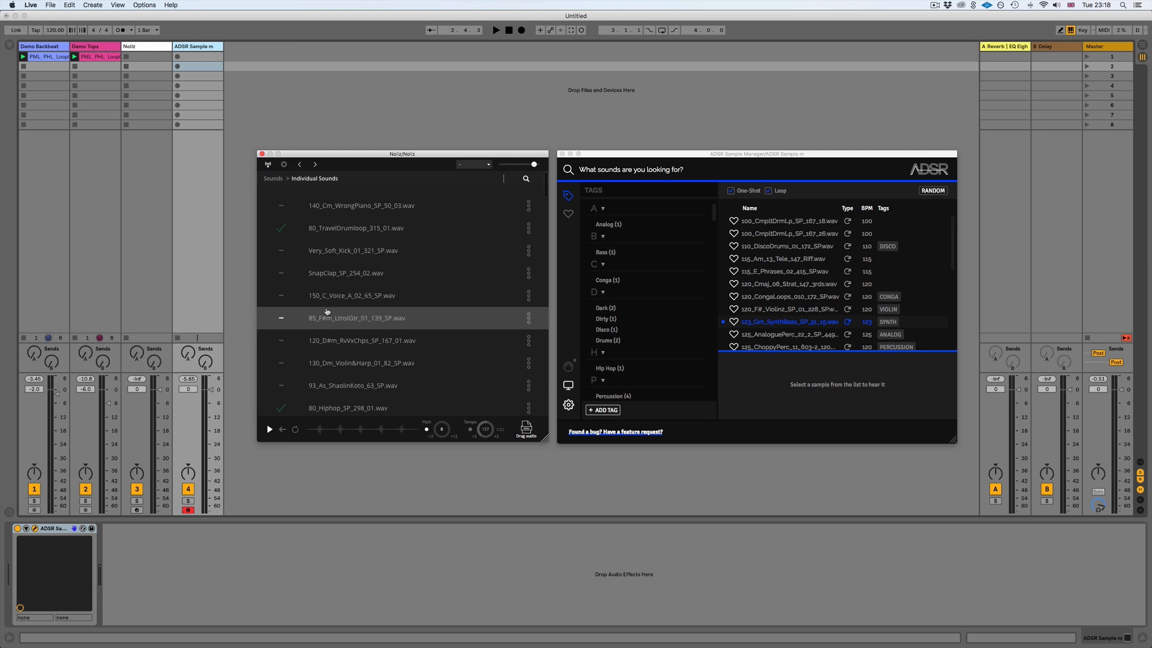
{"action": "scroll", "coordinate": [321, 291], "scroll_direction": "down", "scroll_amount": 2}
{"action": "scroll", "coordinate": [321, 291], "scroll_direction": "down", "scroll_amount": 1}
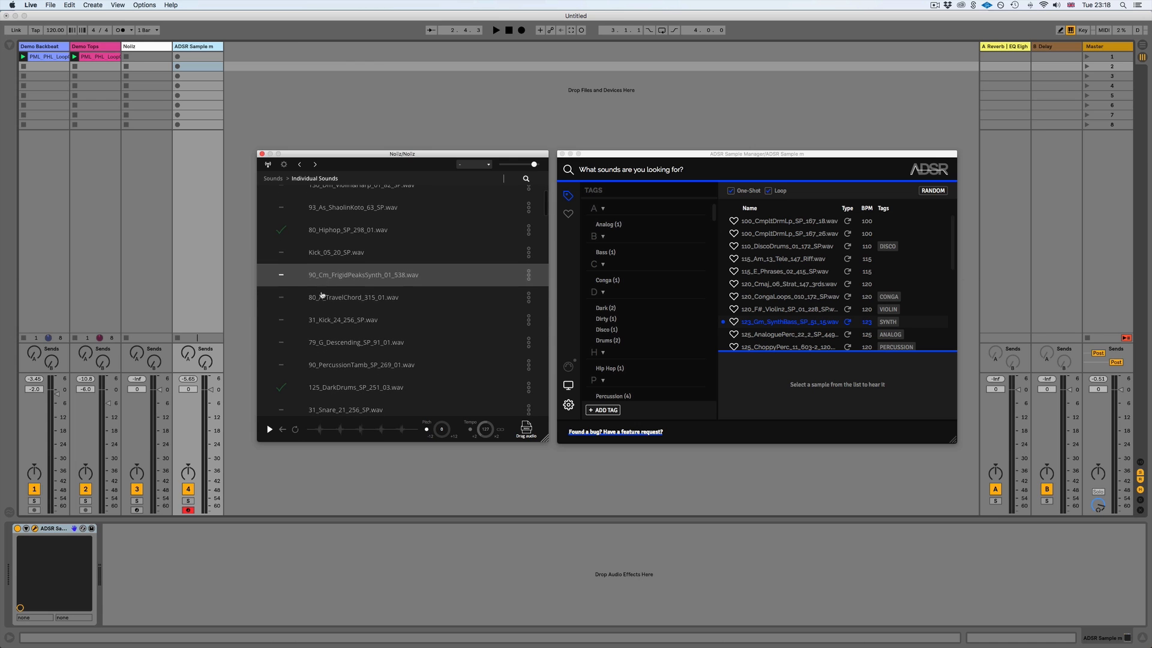
{"action": "left_click", "coordinate": [348, 300]}
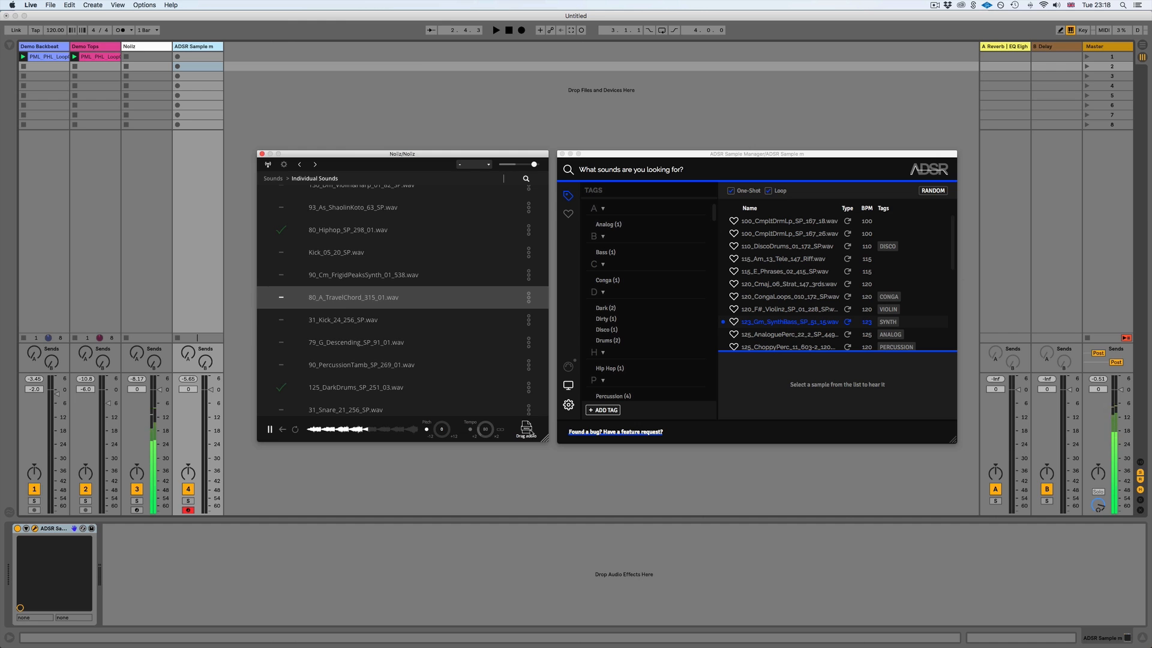
{"action": "left_click_drag", "start_coordinate": [528, 431], "coordinate": [243, 55]}
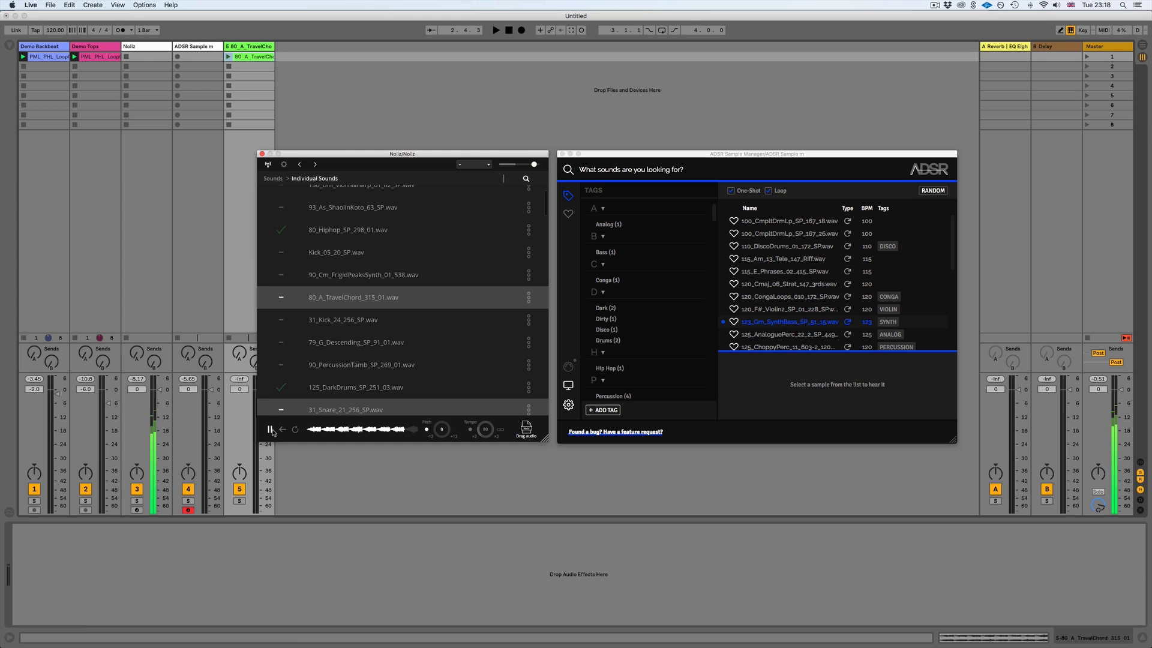
{"action": "left_click", "coordinate": [273, 431]}
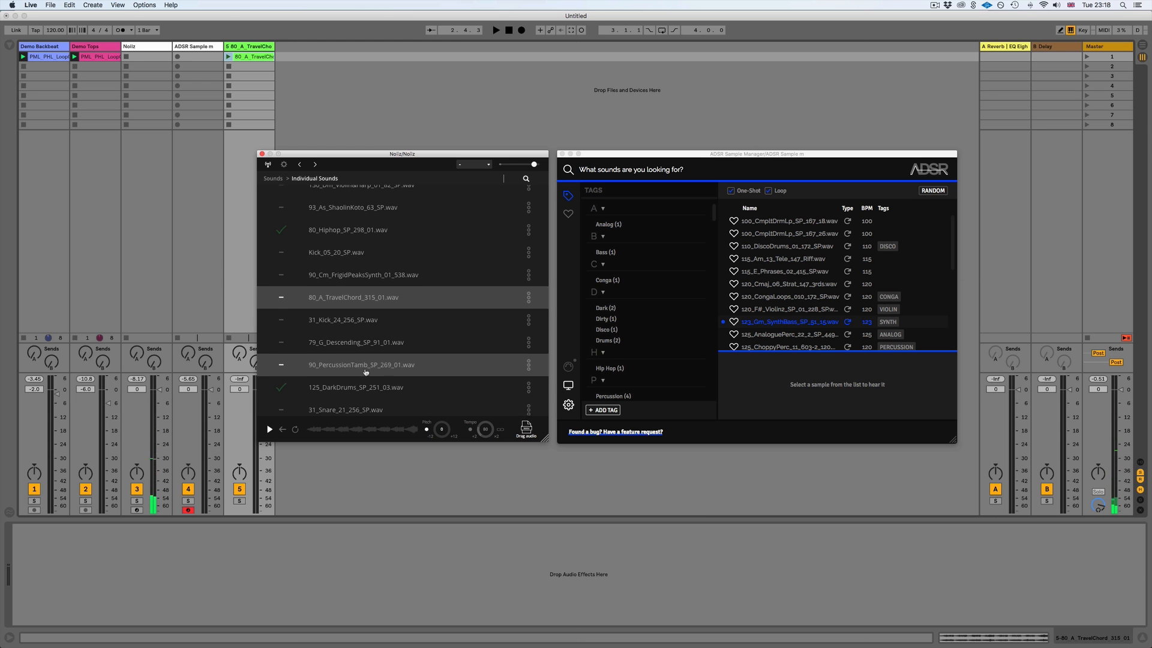
{"action": "scroll", "coordinate": [366, 372], "scroll_direction": "down", "scroll_amount": 2}
- Audition Noiiz previews against the playing set, then preview the 90_PercussionTamb loop
{"action": "key", "text": "space"}
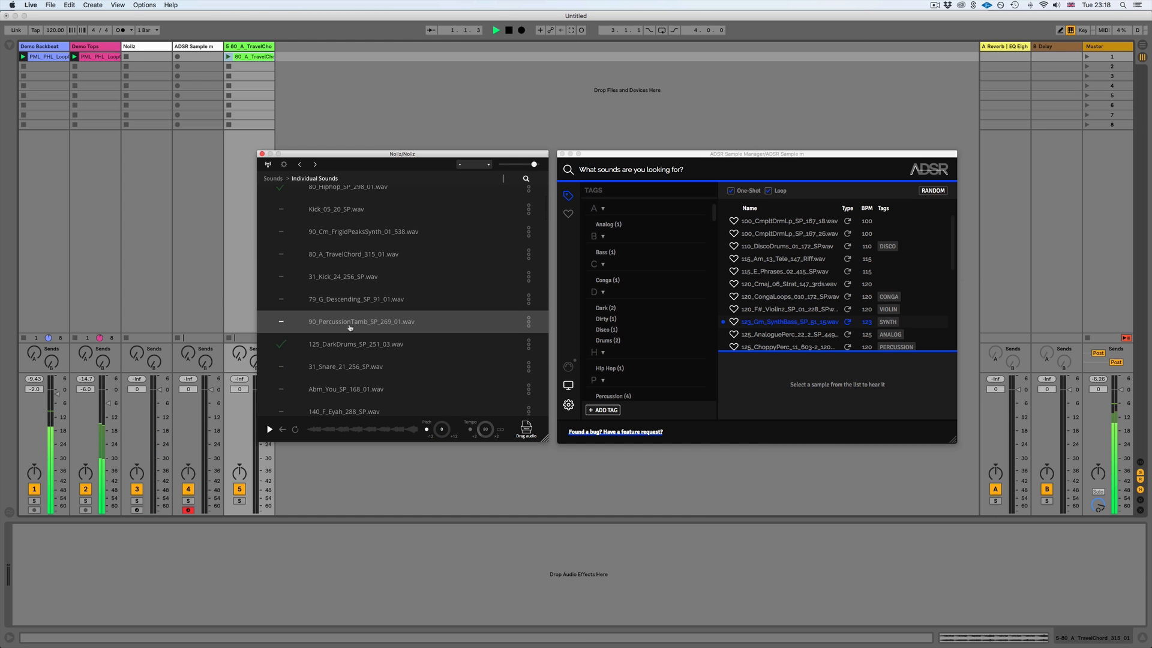
{"action": "left_click", "coordinate": [270, 430]}
{"action": "left_click", "coordinate": [270, 429]}
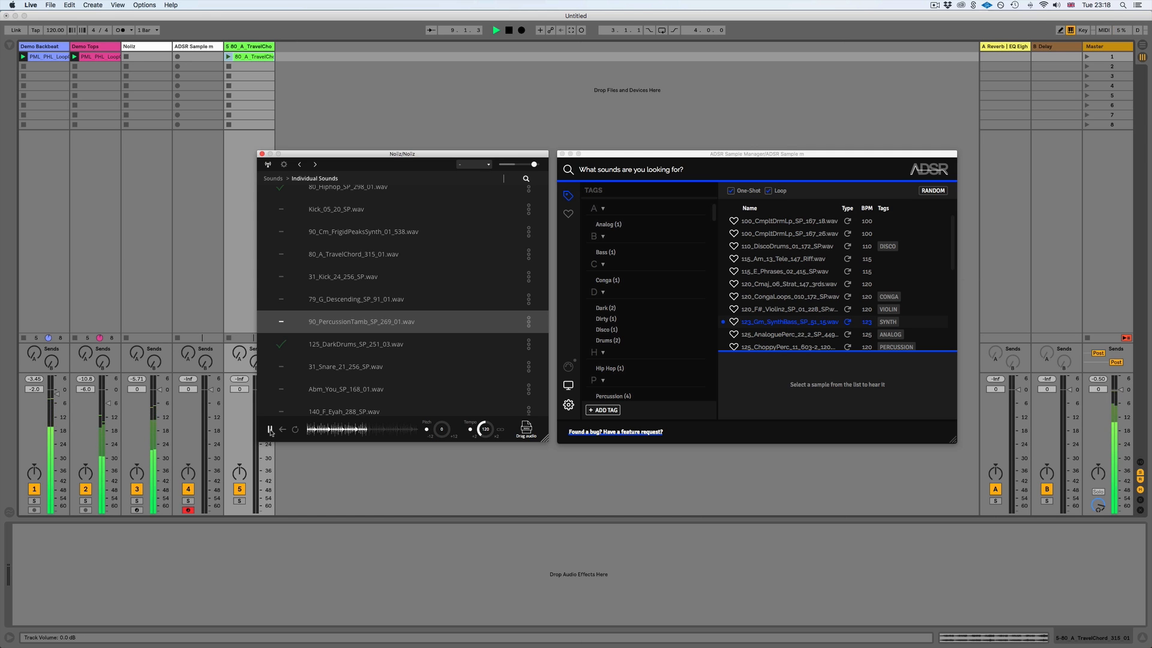
{"action": "key", "text": "space"}
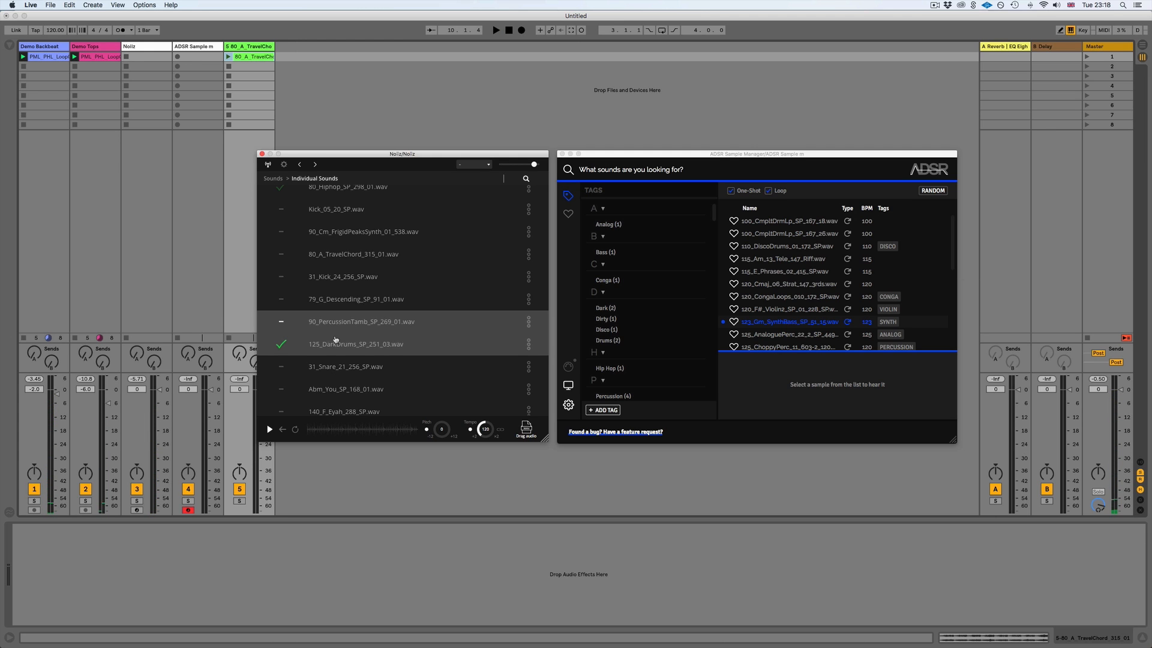
{"action": "scroll", "coordinate": [313, 326], "scroll_direction": "up", "scroll_amount": 1}
{"action": "left_click", "coordinate": [315, 342]}
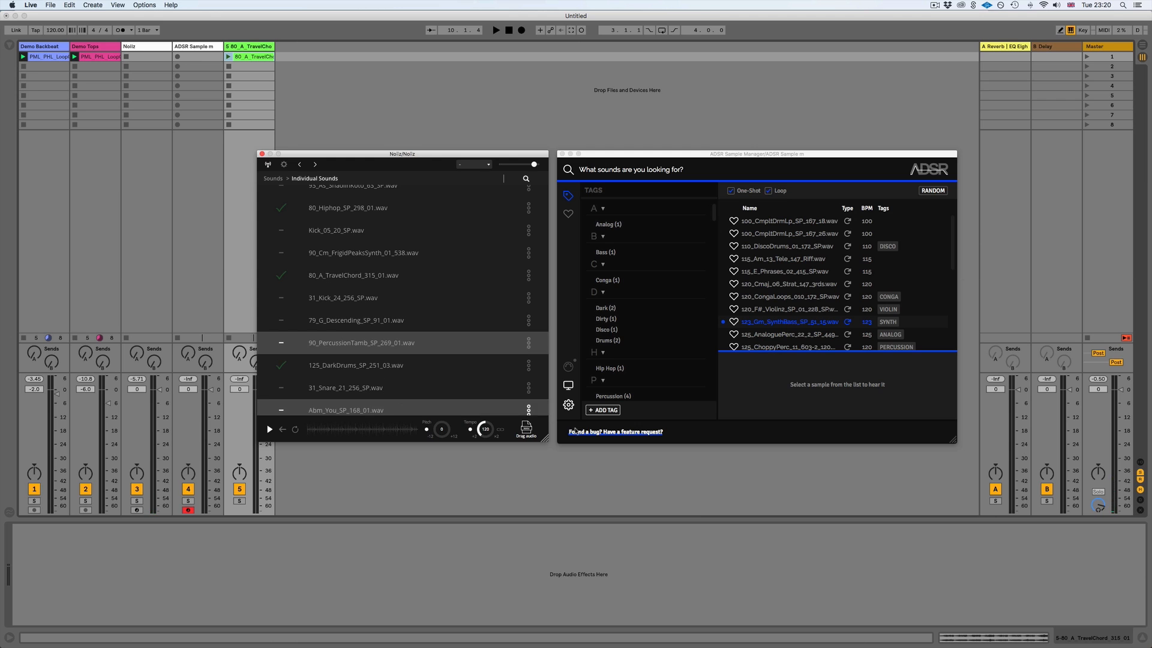
- Place the PercussionTamb loop in a track 5 slot, show Noiiz Downloads and ADSR's library list
{"action": "left_click_drag", "start_coordinate": [528, 430], "coordinate": [240, 70]}
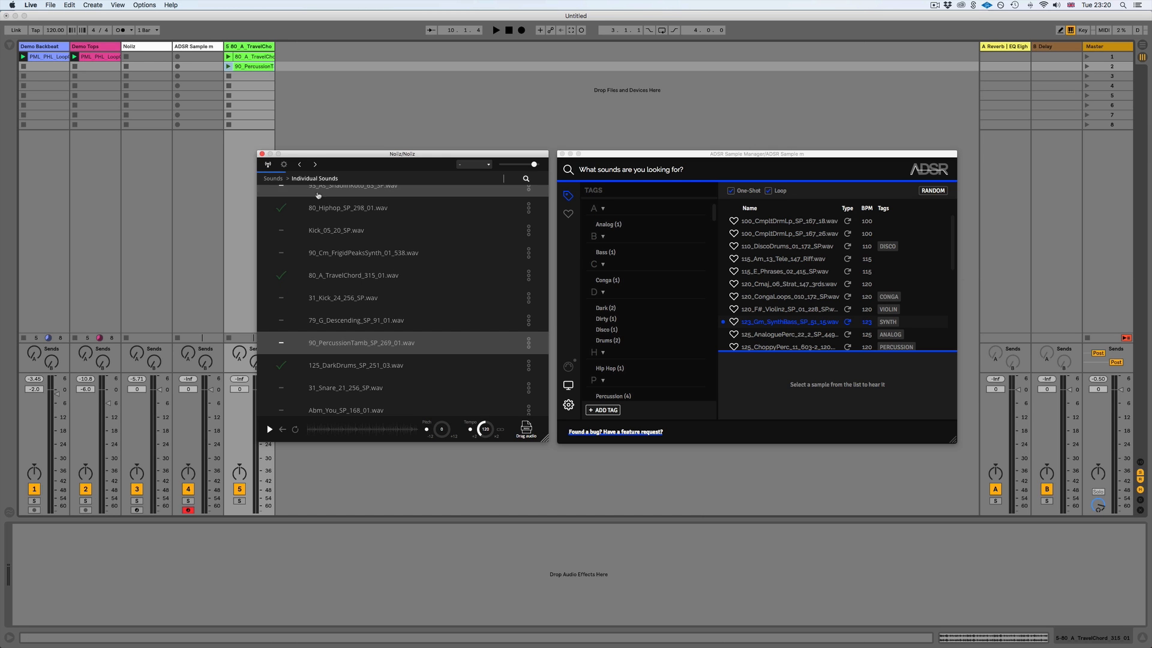
{"action": "left_click", "coordinate": [273, 178]}
{"action": "left_click", "coordinate": [343, 205]}
{"action": "scroll", "coordinate": [372, 308], "scroll_direction": "down", "scroll_amount": 5}
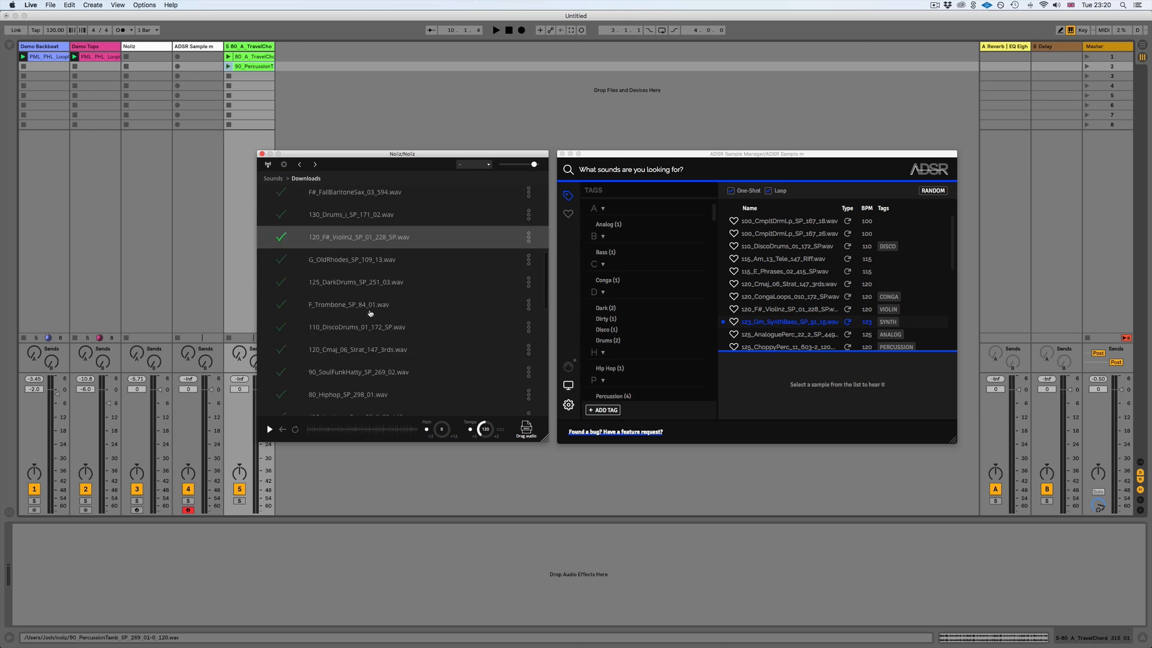
{"action": "scroll", "coordinate": [369, 312], "scroll_direction": "down", "scroll_amount": 3}
{"action": "scroll", "coordinate": [369, 312], "scroll_direction": "down", "scroll_amount": 3}
{"action": "scroll", "coordinate": [368, 314], "scroll_direction": "down", "scroll_amount": 2}
{"action": "scroll", "coordinate": [368, 314], "scroll_direction": "down", "scroll_amount": 5}
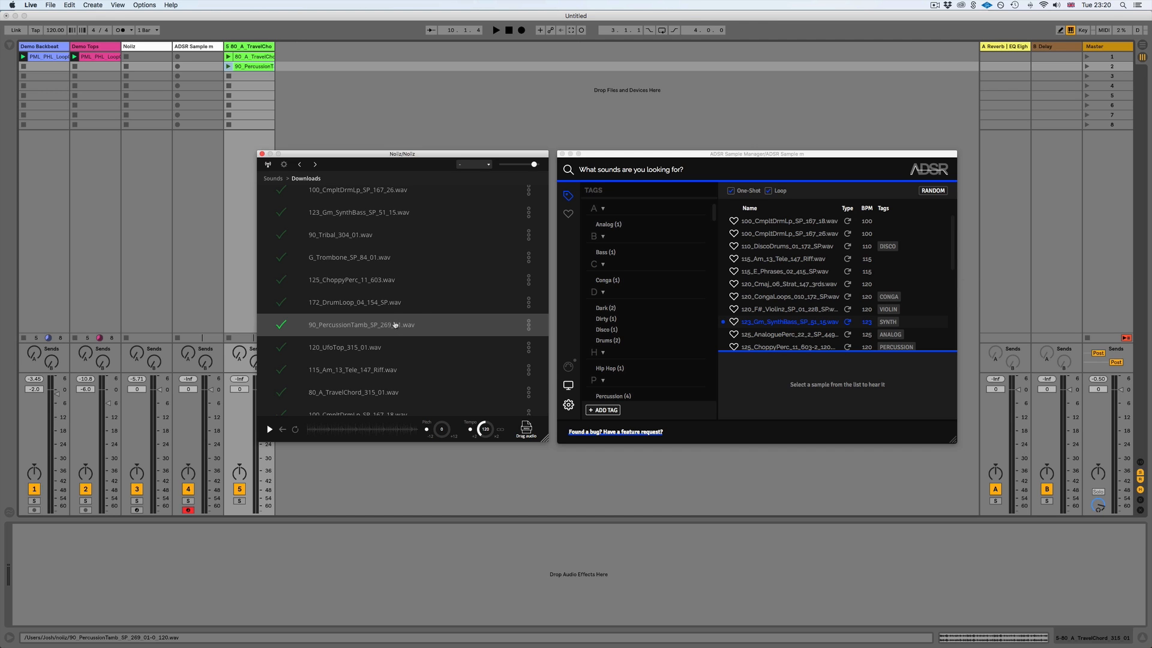
{"action": "left_click", "coordinate": [568, 385]}
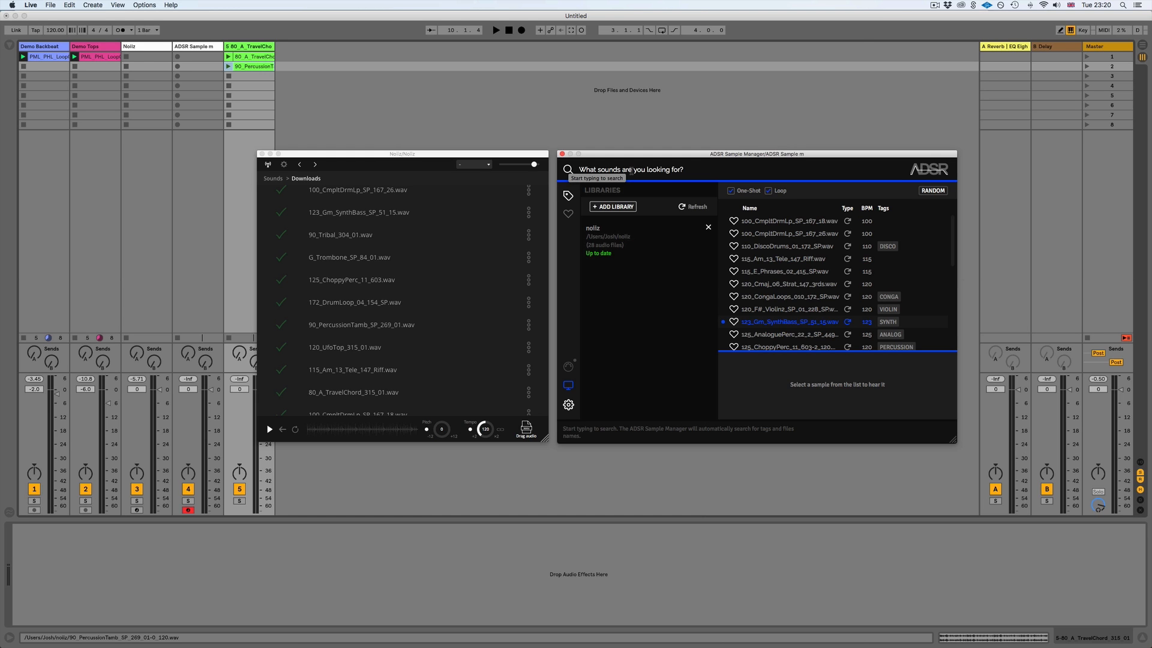
- Search the ADSR library for 'tamb' to isolate the PercussionTamb sample
{"action": "left_click", "coordinate": [634, 170]}
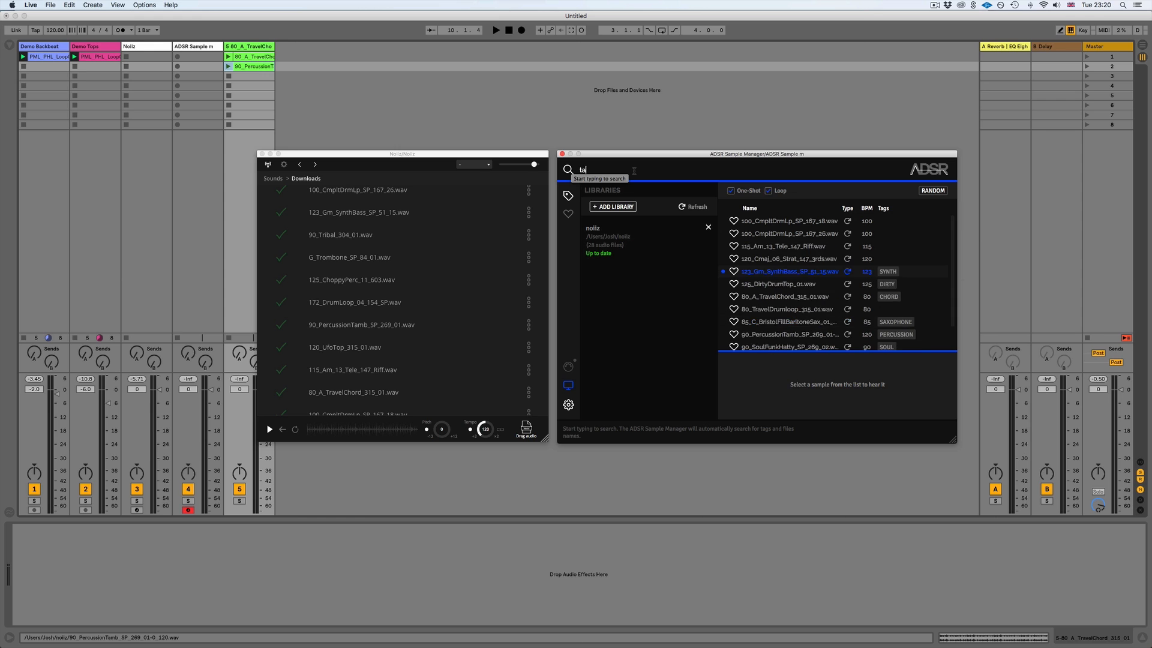
{"action": "type", "text": "tamb"}
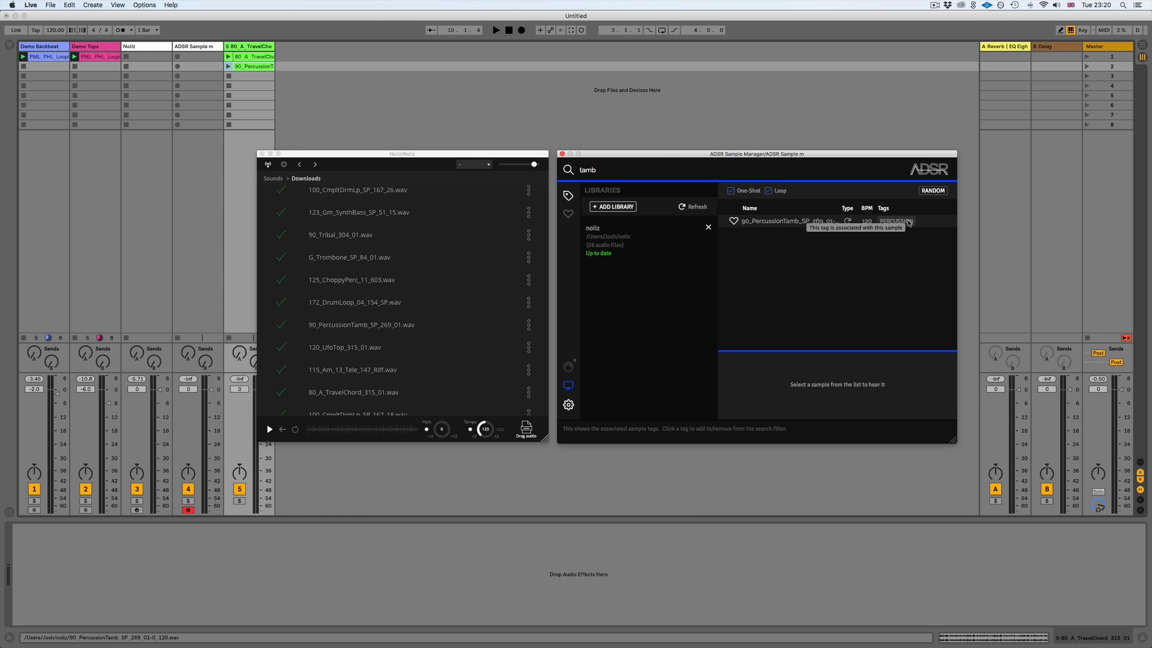
- Create a MIDI clip on the ADSR track with PercussionTamb loaded and steady notes drawn on one pitch
{"action": "double_click", "coordinate": [192, 58]}
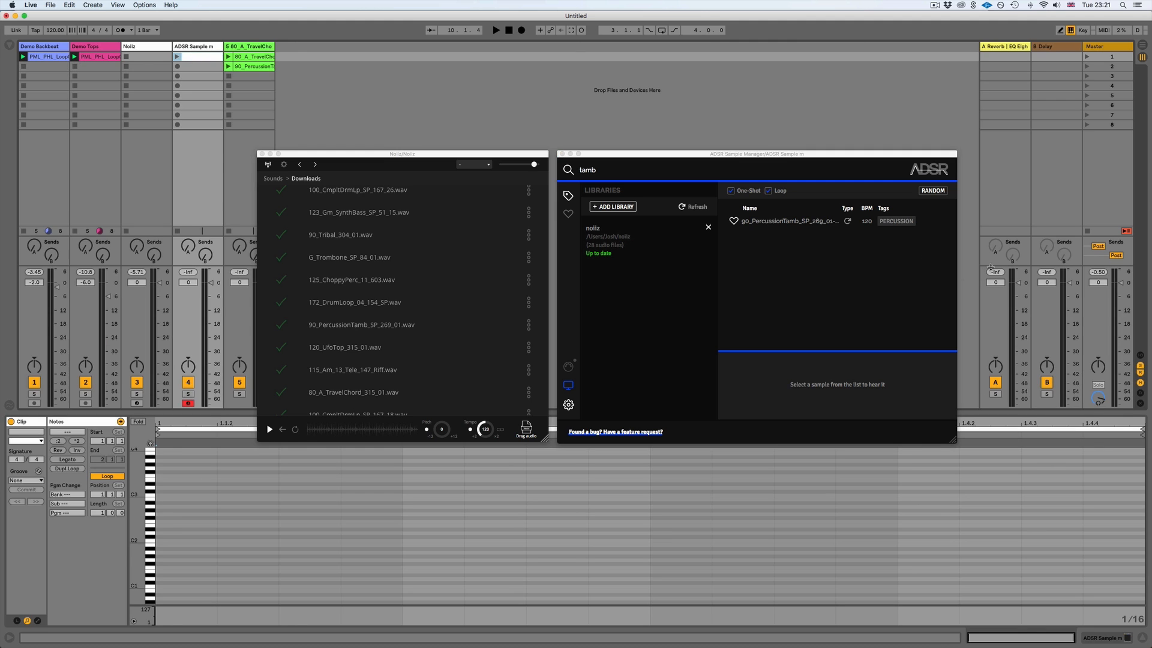
{"action": "left_click", "coordinate": [774, 222]}
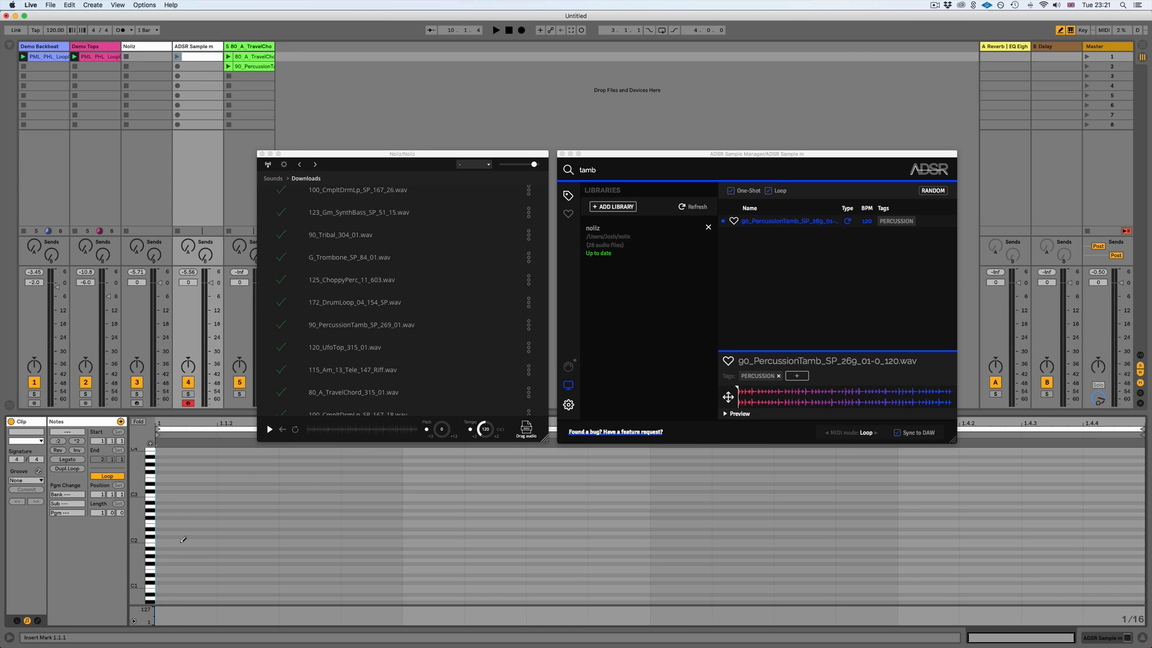
{"action": "left_click_drag", "start_coordinate": [181, 493], "coordinate": [1121, 493]}
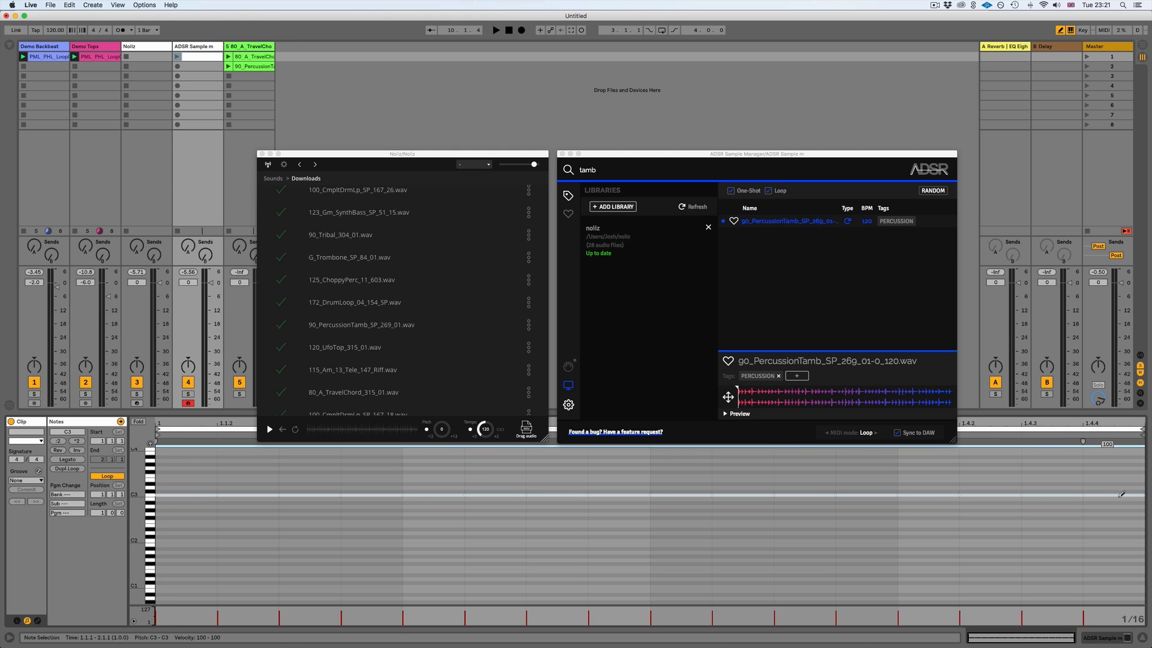
- Audition the tambourine clip, then duplicate the ADSR track with Cmd+D
{"action": "key", "text": "space"}
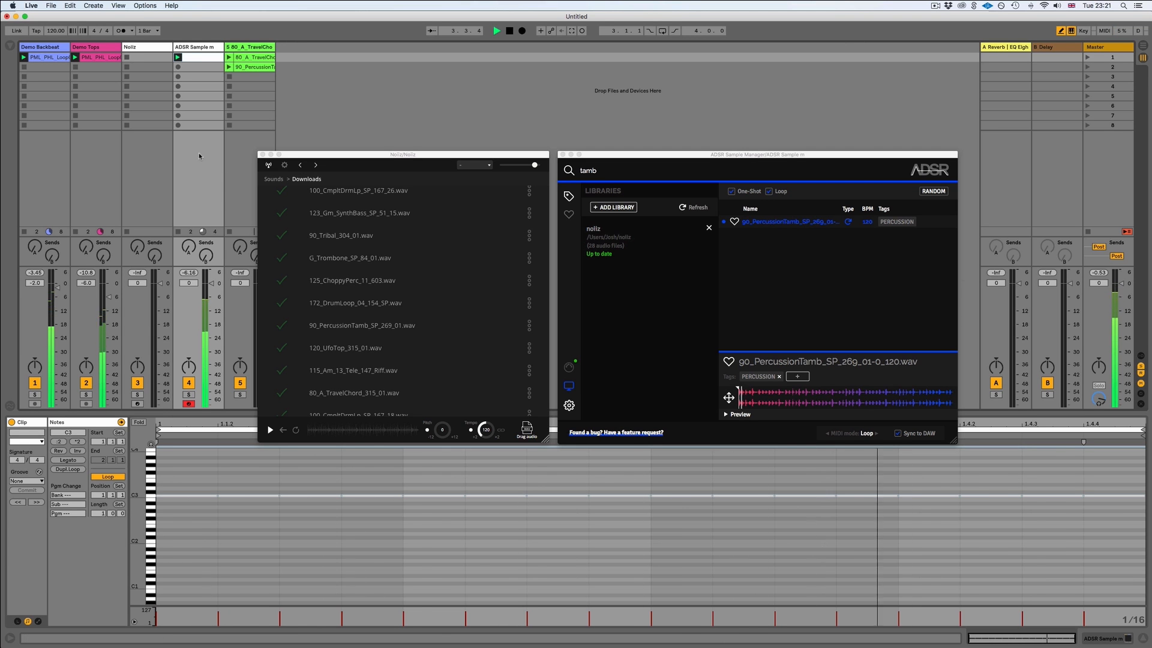
{"action": "left_click", "coordinate": [194, 49]}
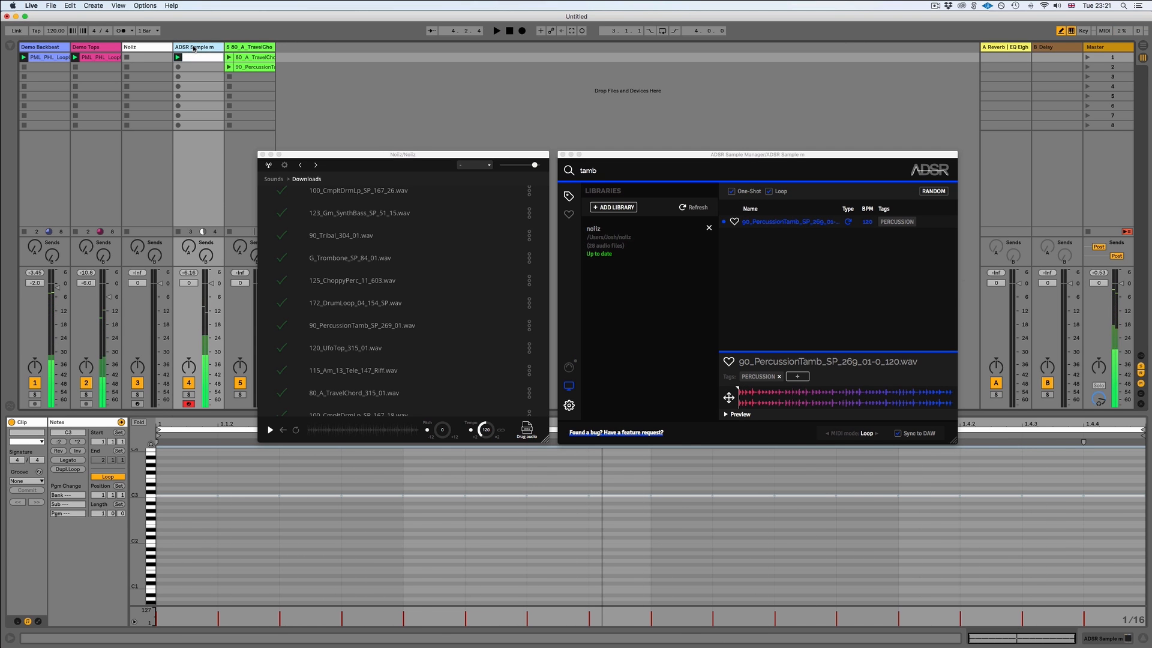
{"action": "key", "text": "super+d"}
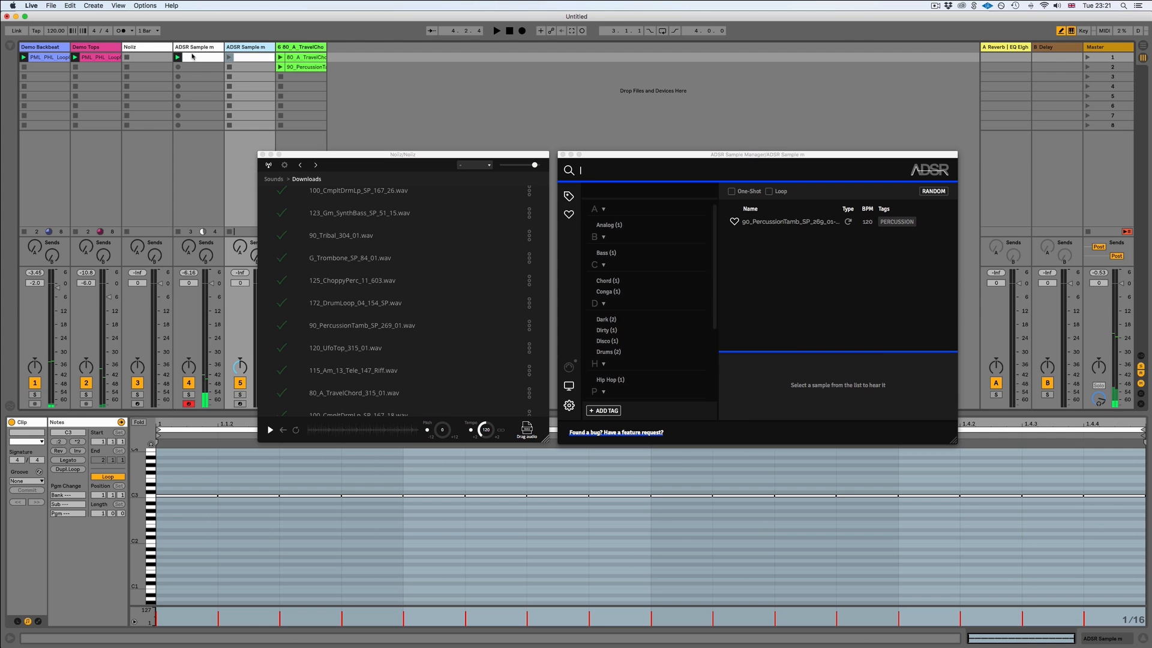
- Stop the clip and delete all notes from the duplicated track's MIDI clip
{"action": "left_click", "coordinate": [177, 230]}
{"action": "left_click", "coordinate": [228, 491]}
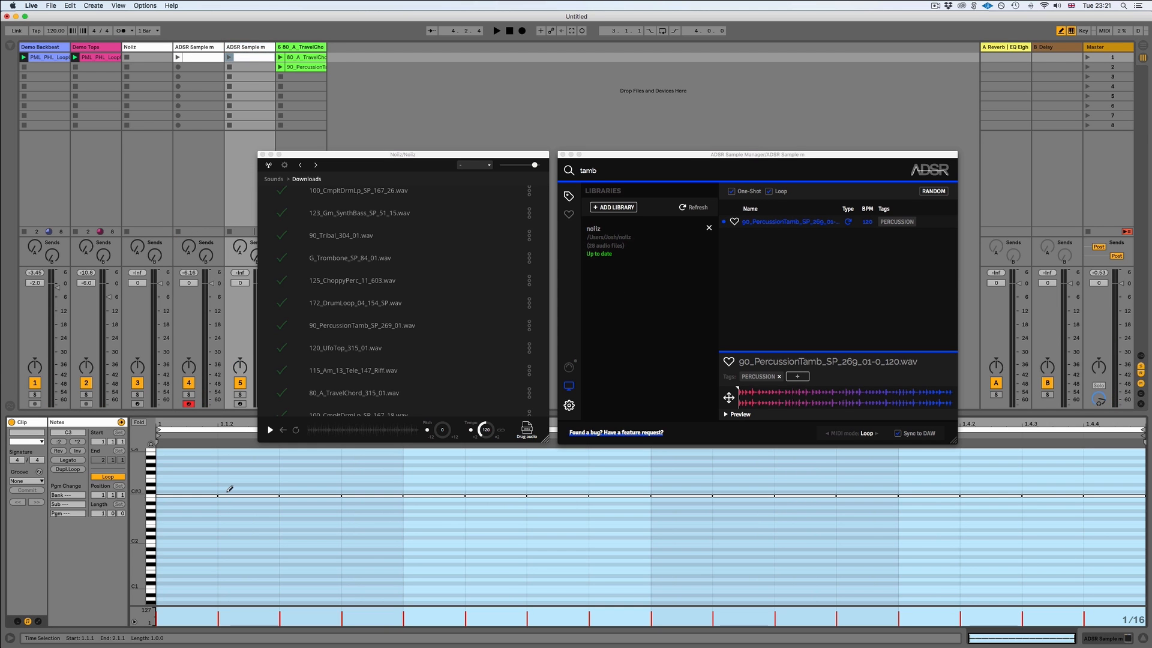
{"action": "key", "text": "b"}
{"action": "left_click_drag", "start_coordinate": [218, 495], "coordinate": [1116, 496]}
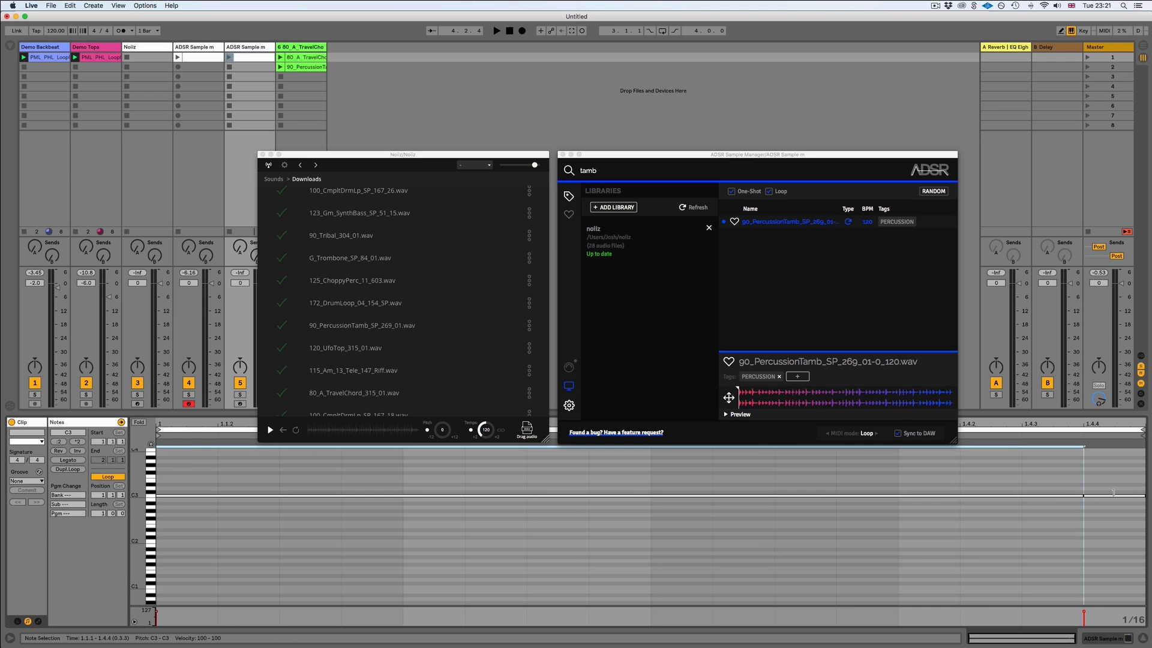
{"action": "key", "text": "Delete"}
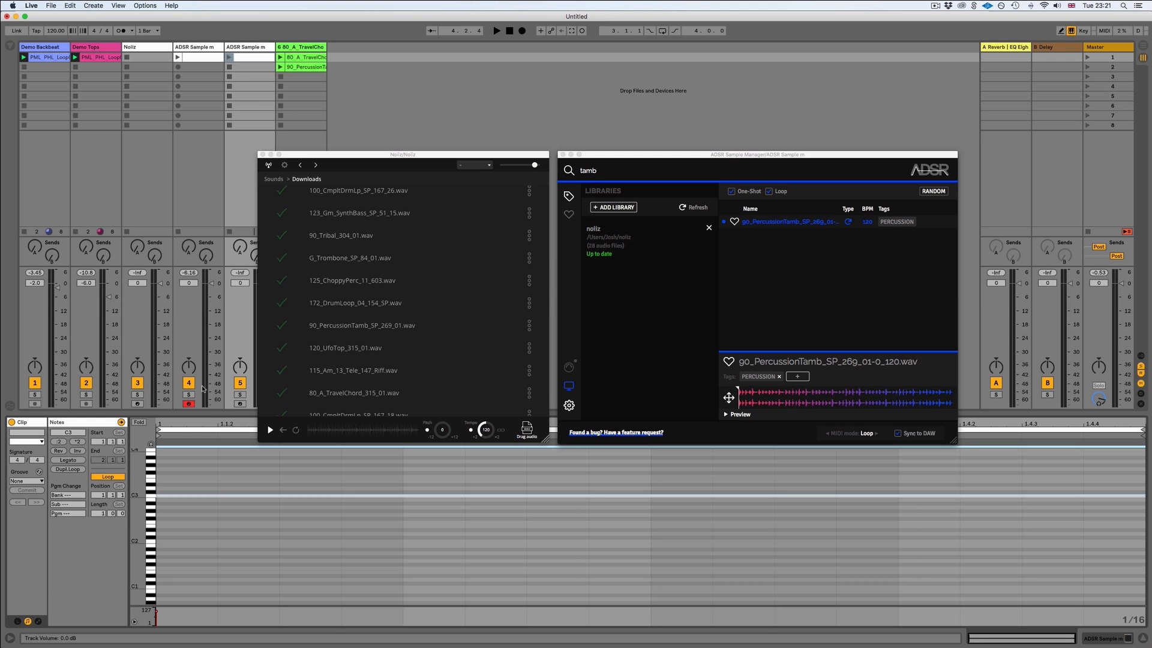
- Arm the duplicated ADSR track for recording and preview the tambourine loop
{"action": "key", "text": "space"}
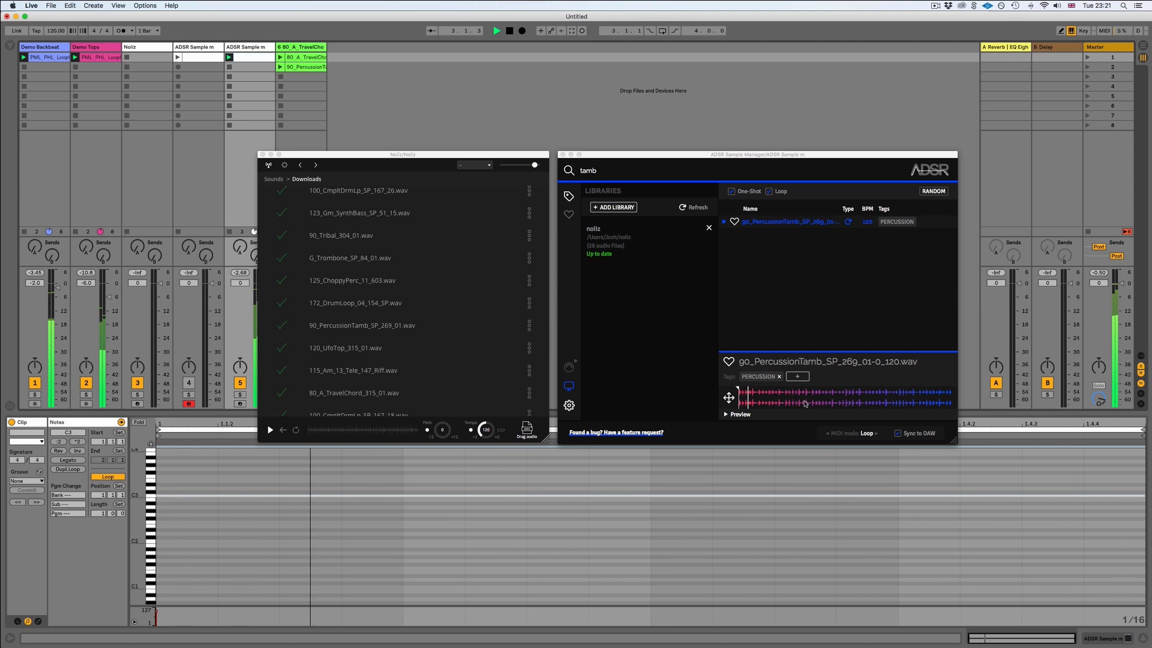
{"action": "key", "text": "space"}
{"action": "left_click", "coordinate": [240, 403]}
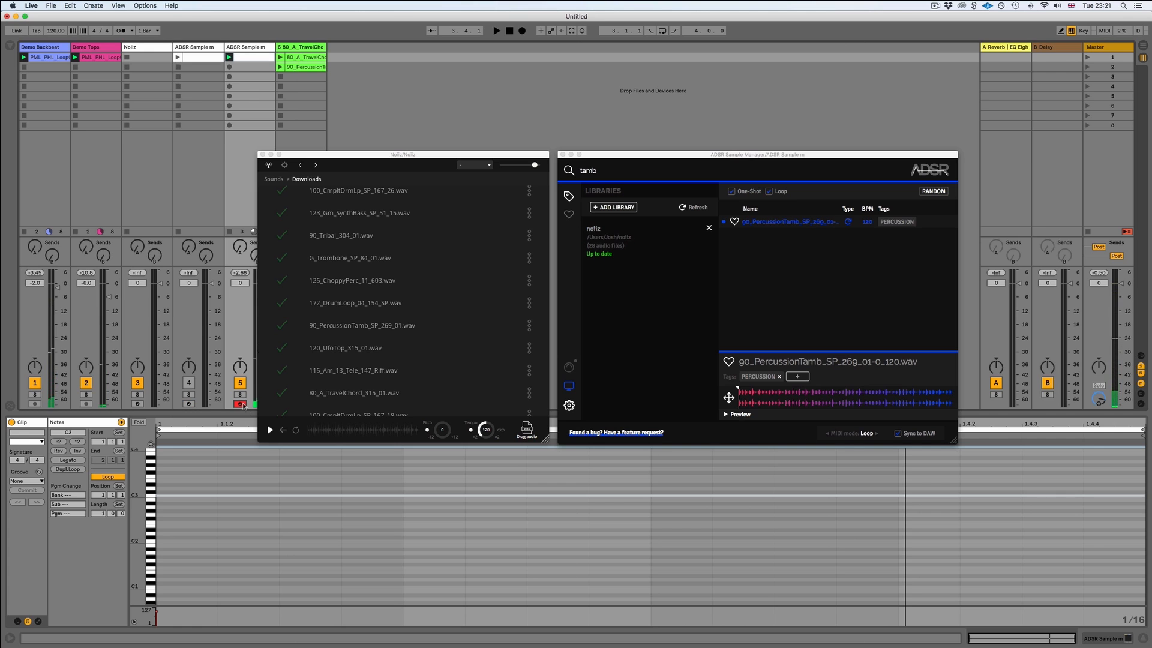
{"action": "left_click", "coordinate": [730, 396]}
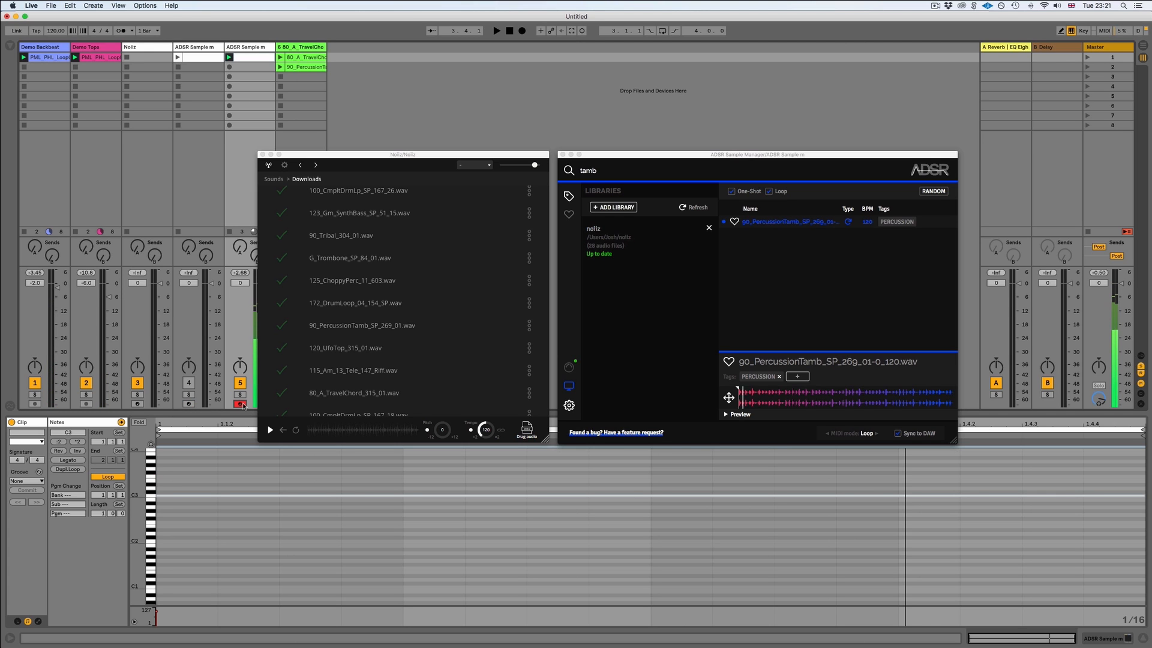